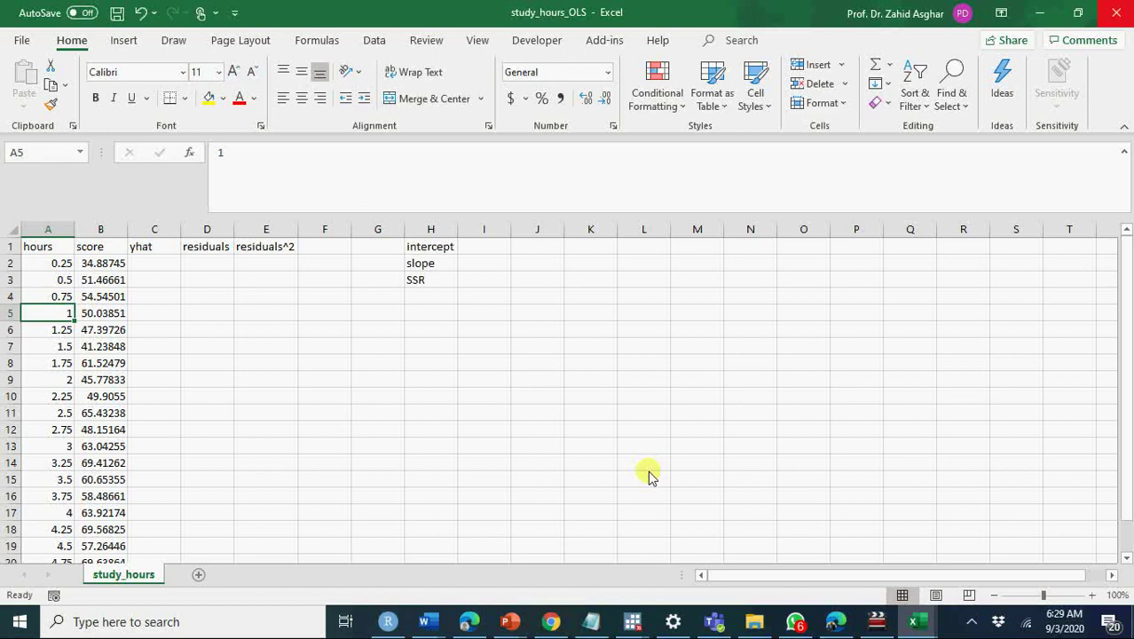
- Insert a plain scatter chart of score against hours from the data in A1:B21
left_click(50, 249)
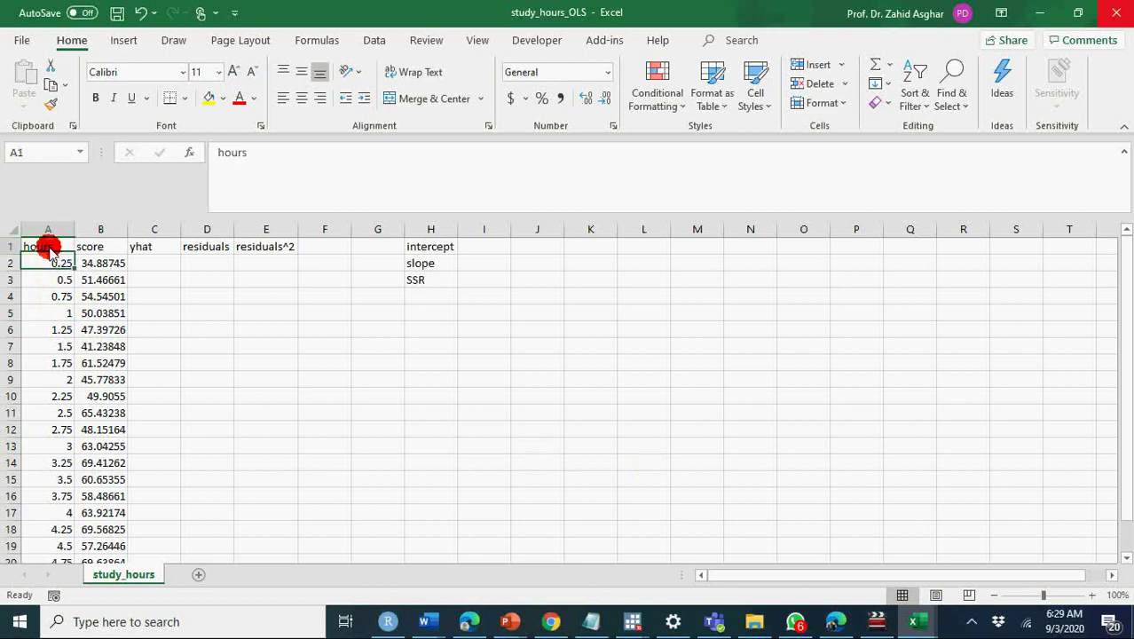
key("shift+Right")
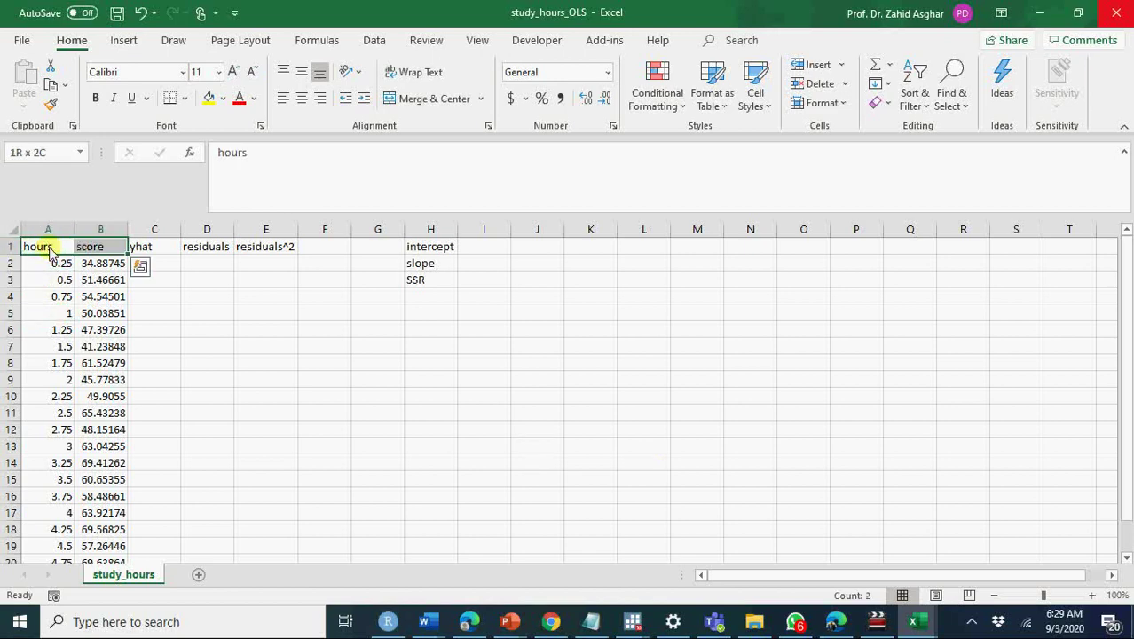
key("ctrl+shift+Down")
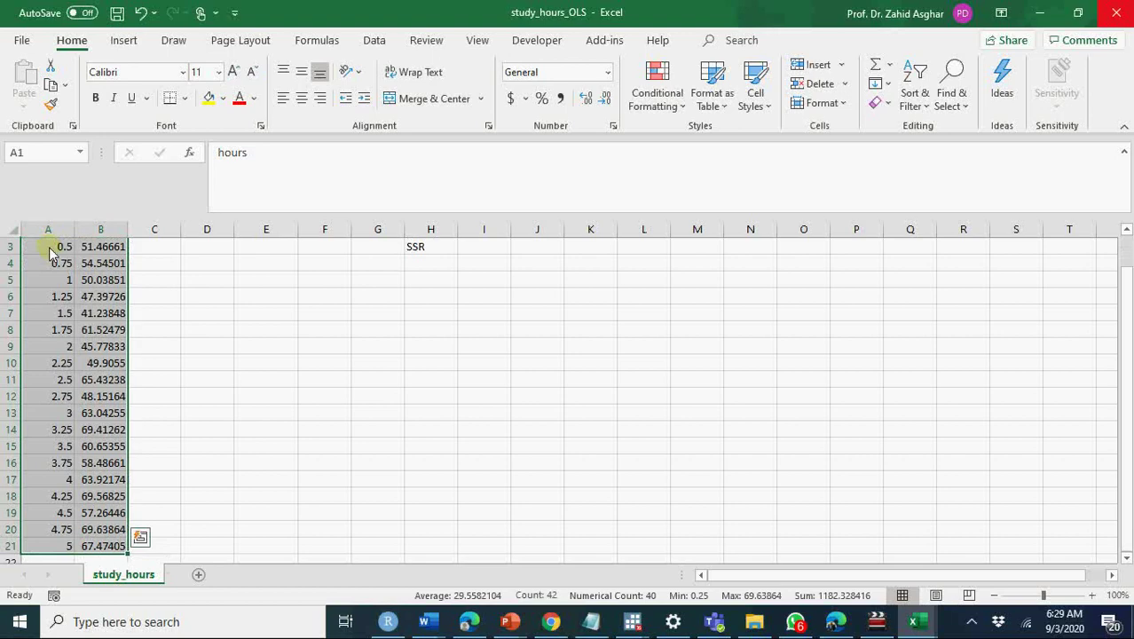
key("alt")
key("n")
key("d")
key("Return")
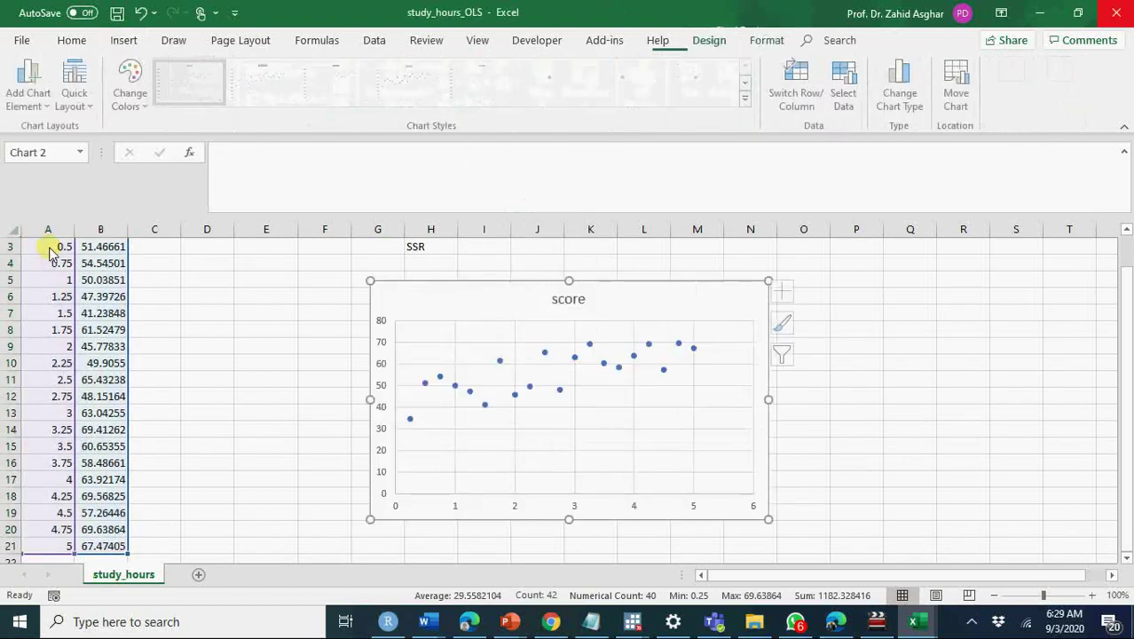
- Delete the chart's 'score' title
left_click(556, 310)
key("Delete")
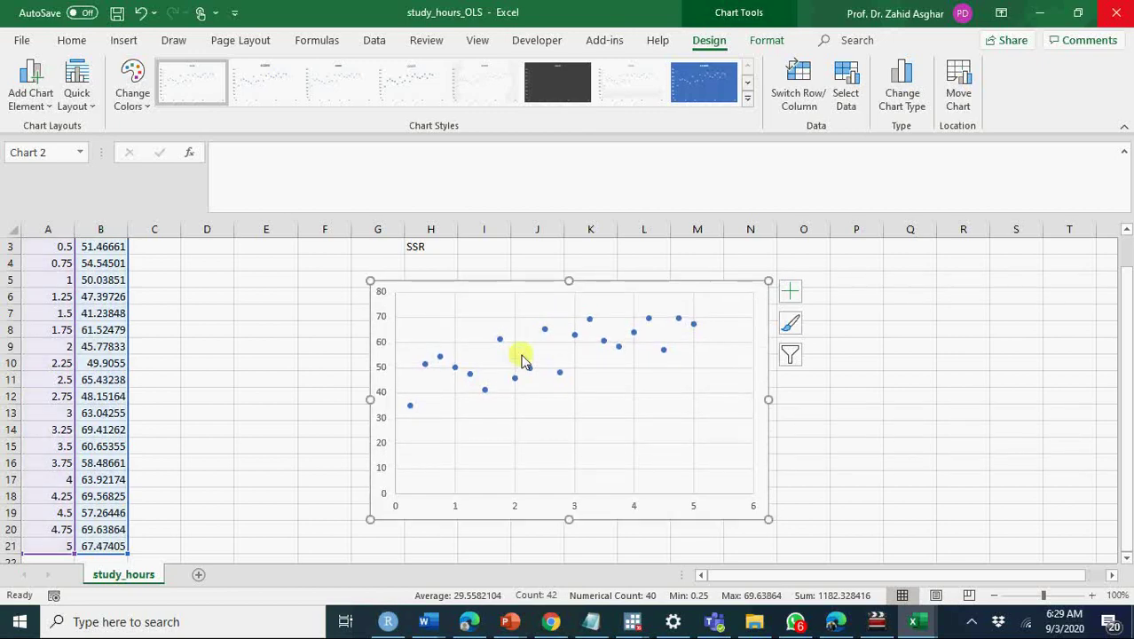
left_click(383, 453)
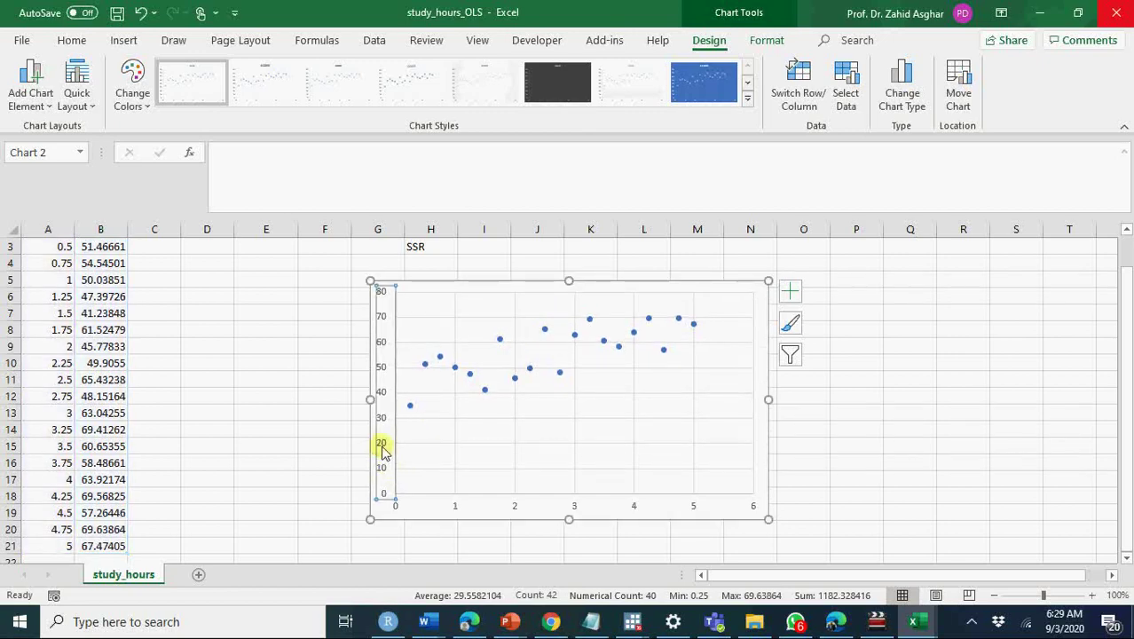
- In Format Axis, set the vertical axis Bounds Minimum to 20 so it runs 20–80
right_click(383, 453)
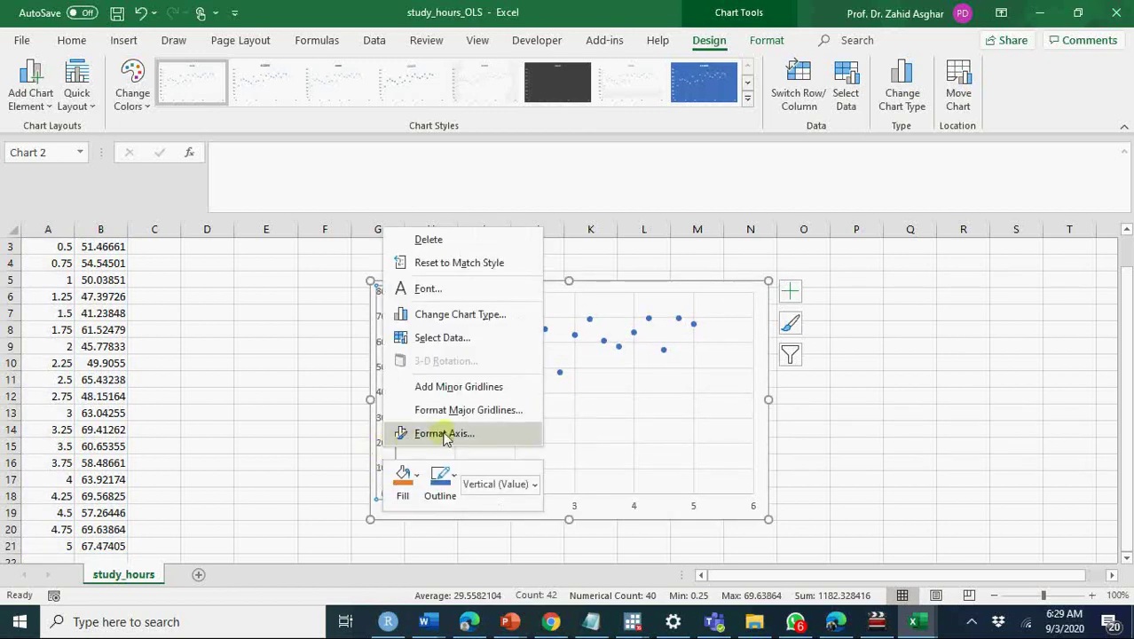
left_click(444, 434)
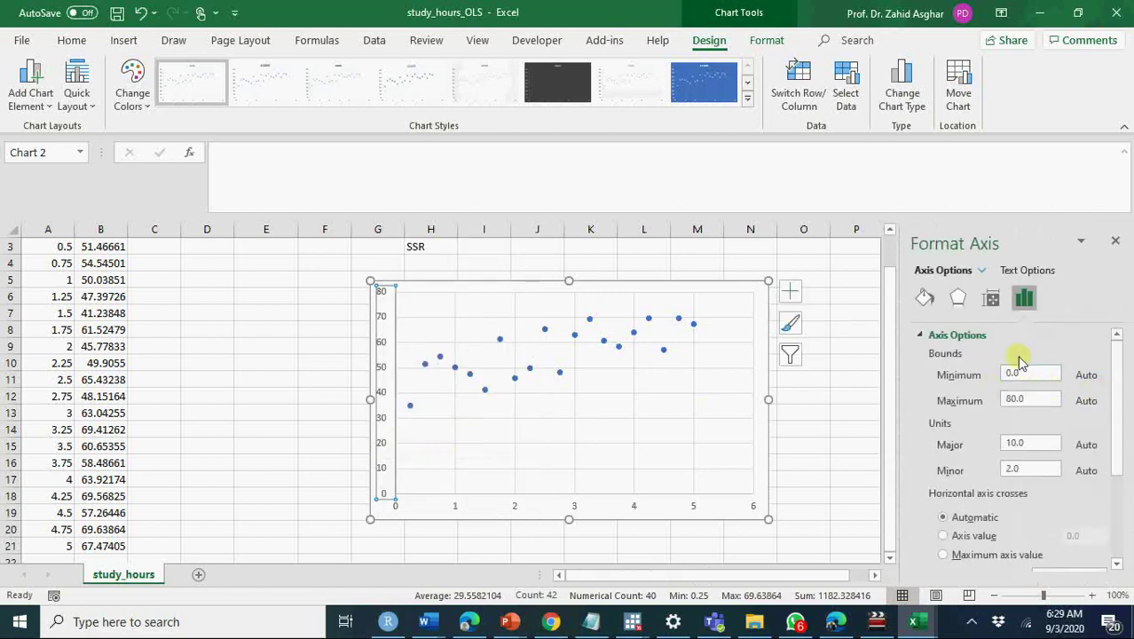
double_click(1011, 375)
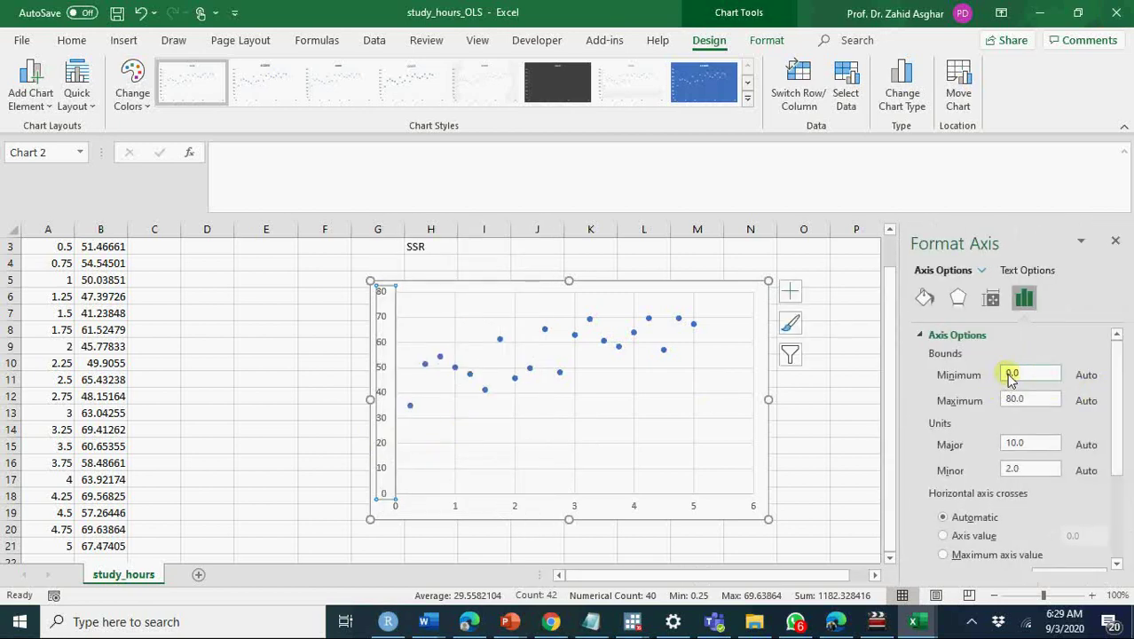
left_click(1009, 375)
type("2")
key("Return")
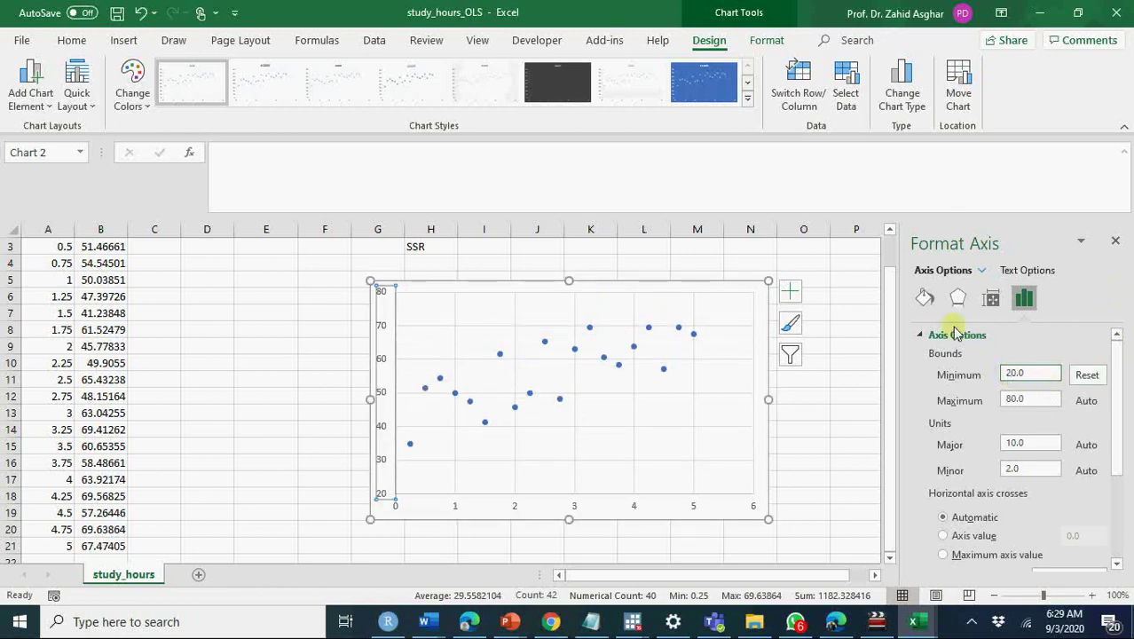
left_click_drag(885, 299, 886, 270)
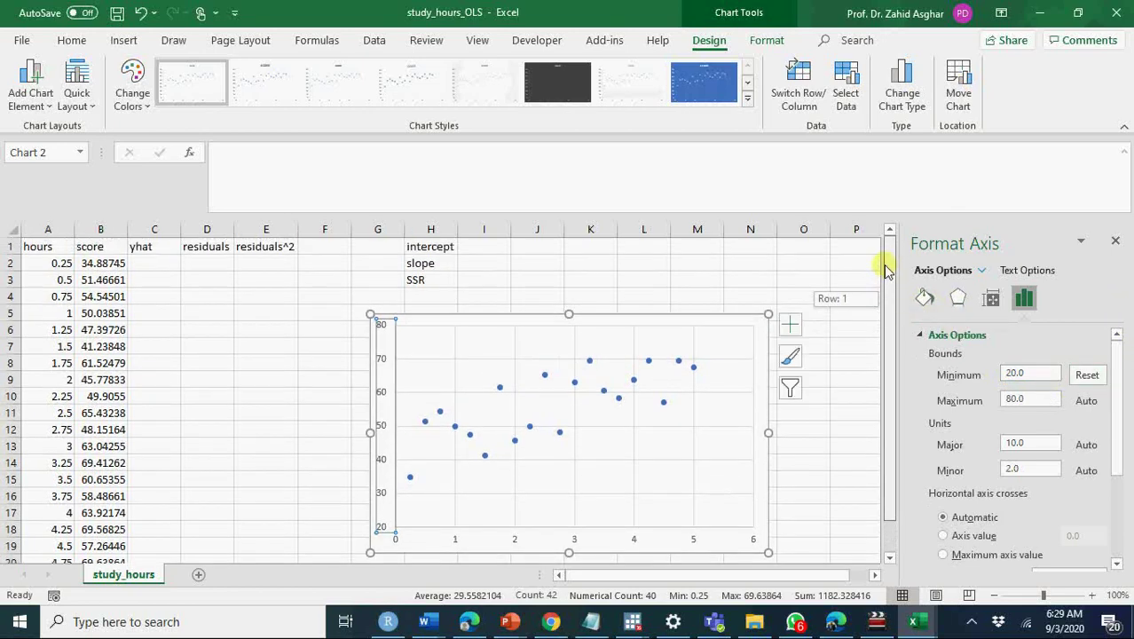
left_click(1115, 241)
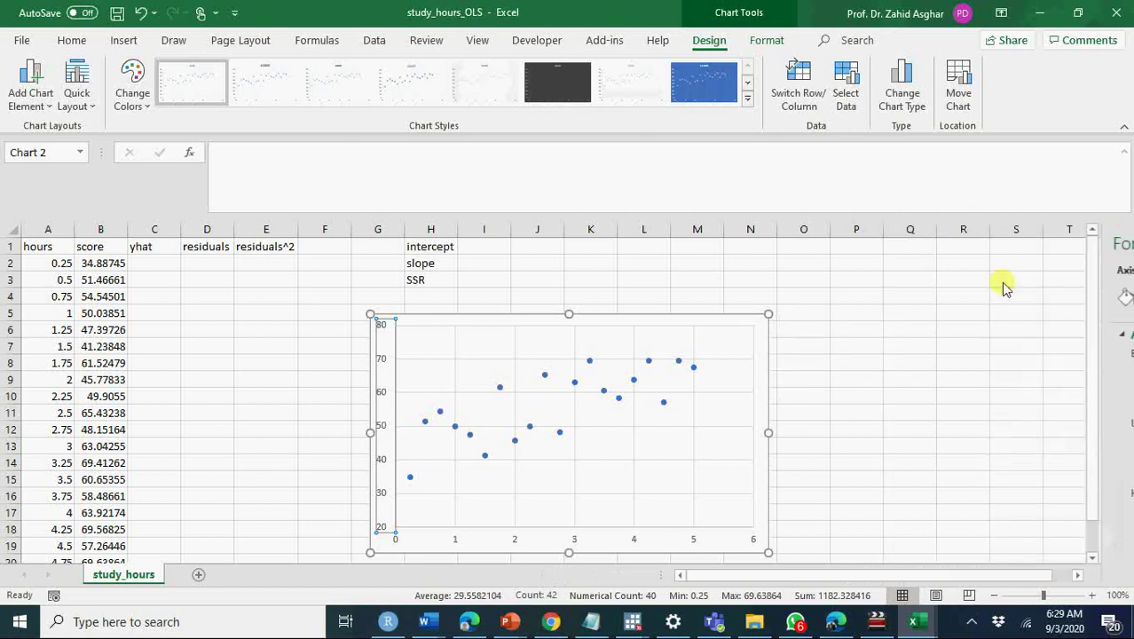
left_click(516, 347)
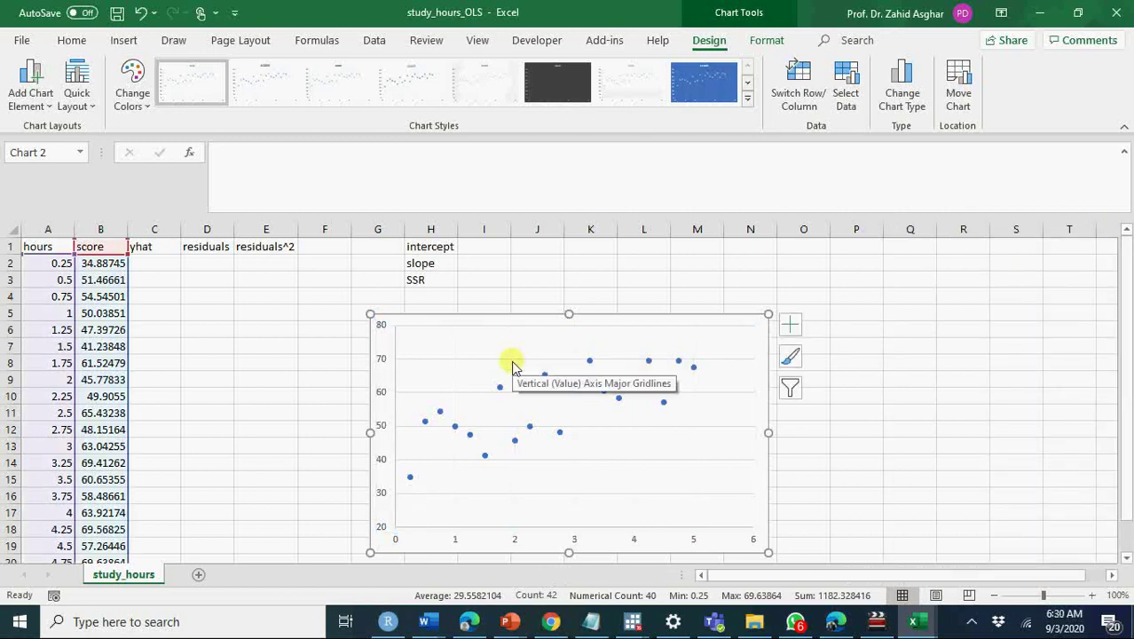
left_click(512, 362)
left_click(513, 367)
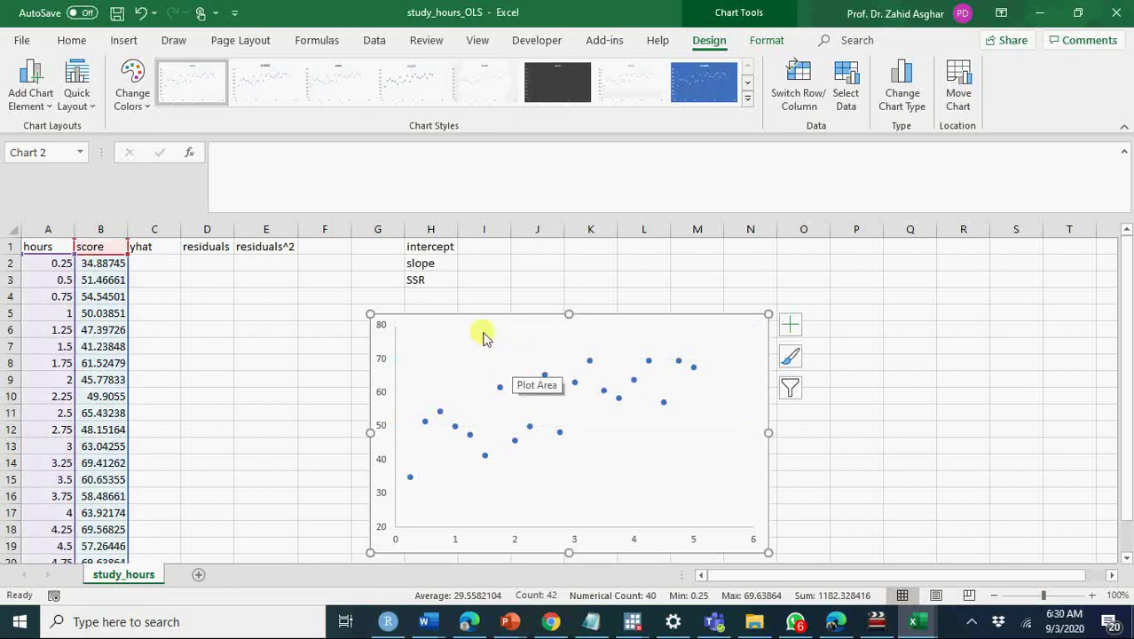
left_click(435, 247)
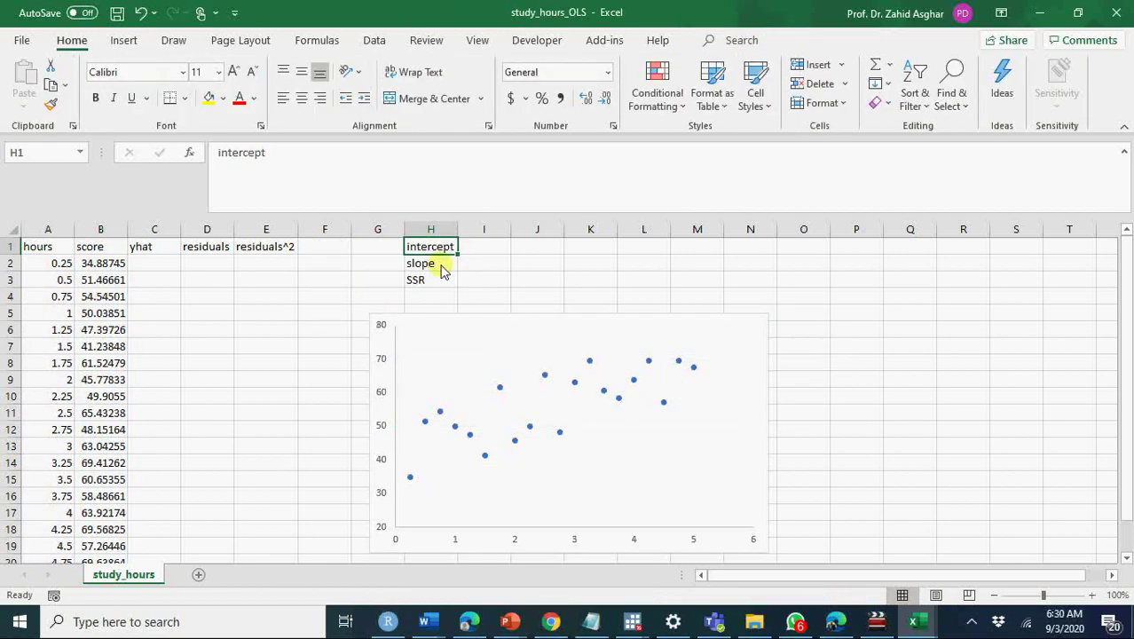
left_click(441, 264)
left_click(146, 245)
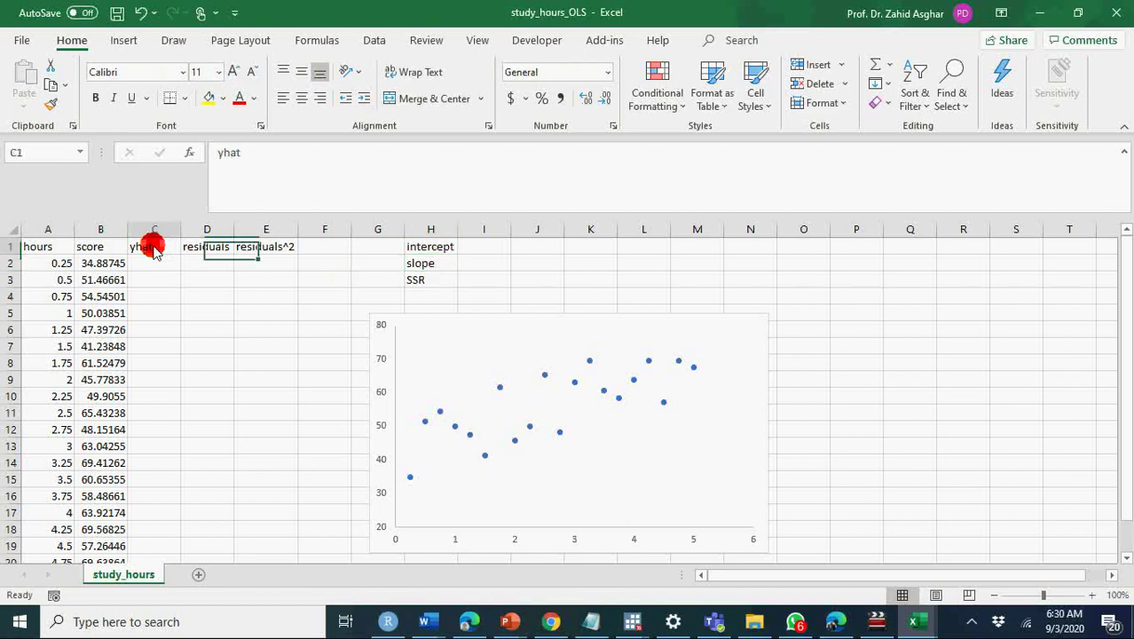
left_click(98, 247)
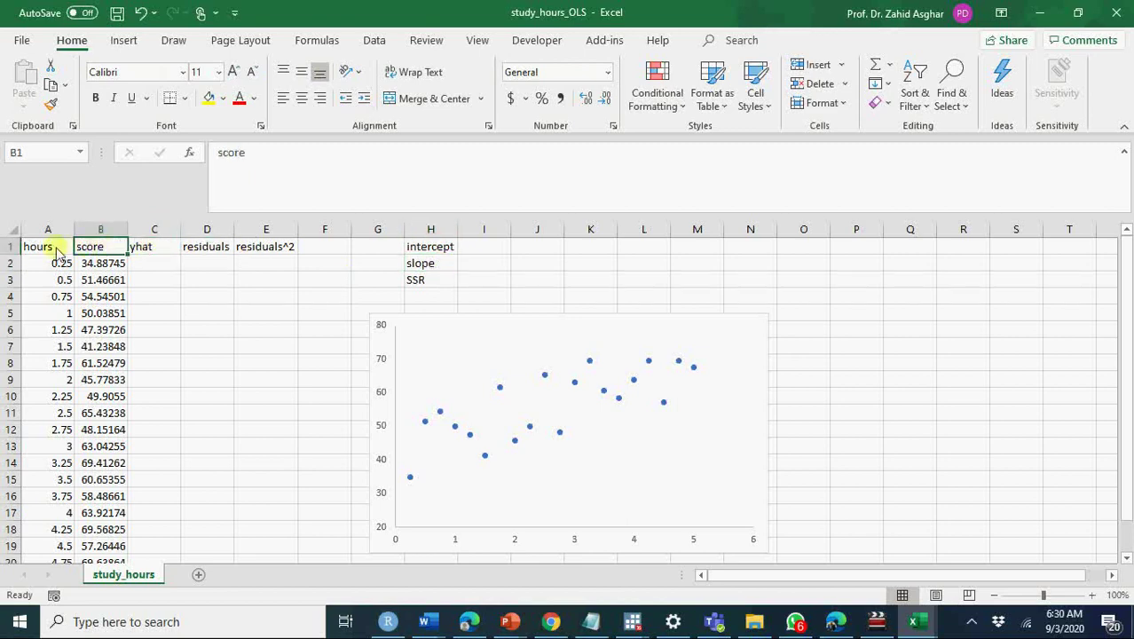
left_click(55, 248)
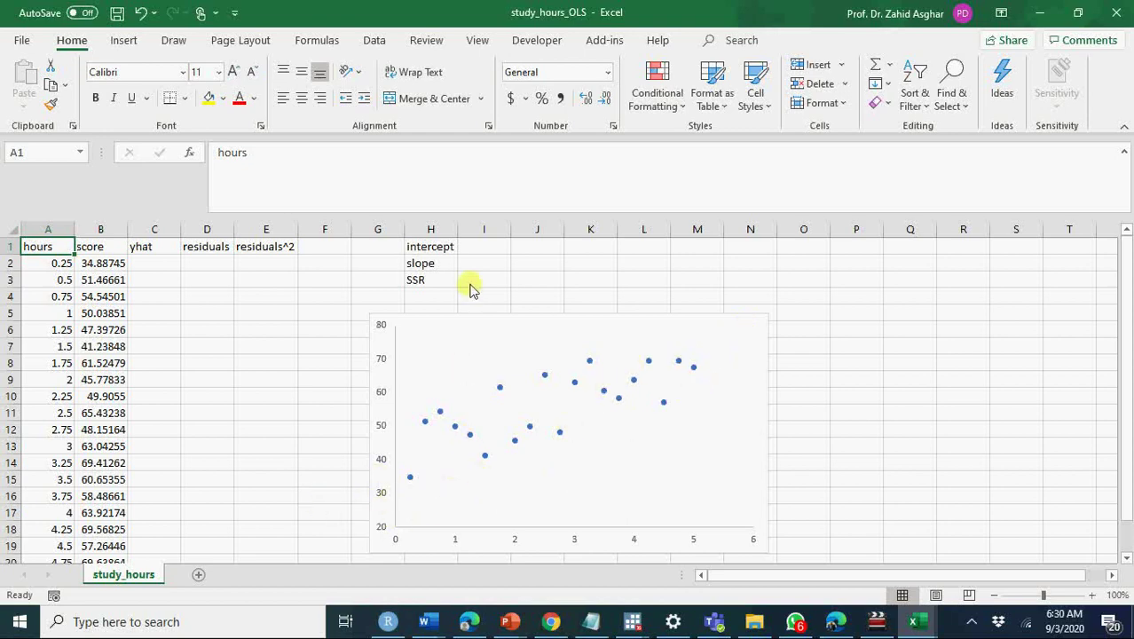
- Enter trial values of 25 for the intercept in I1 and 8 for the slope in I2
left_click(487, 251)
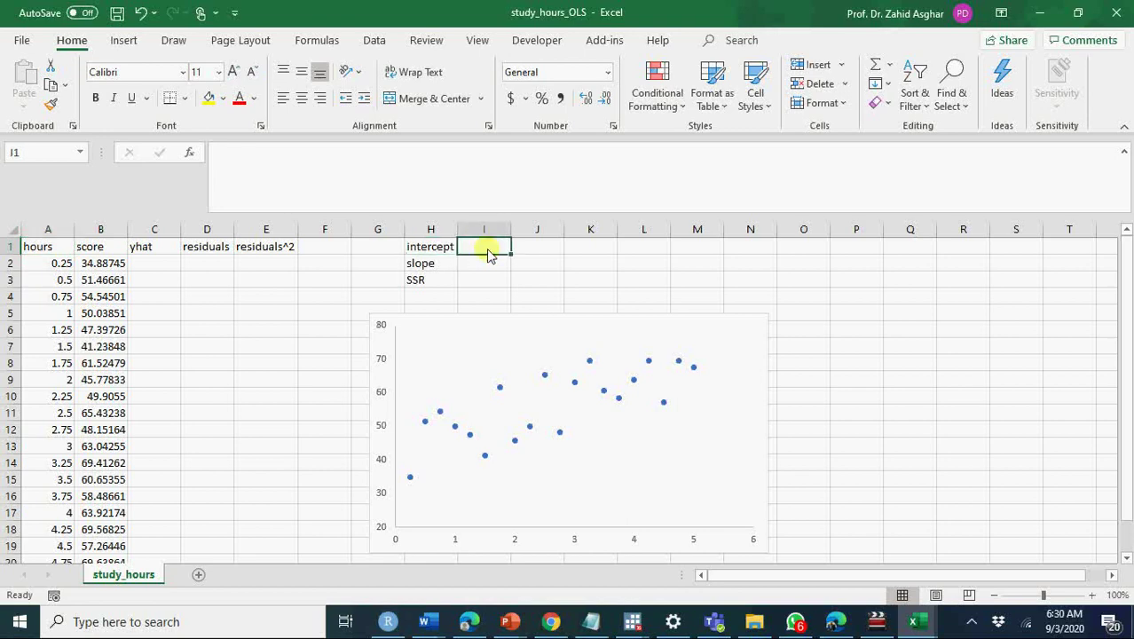
type("25")
key("Return")
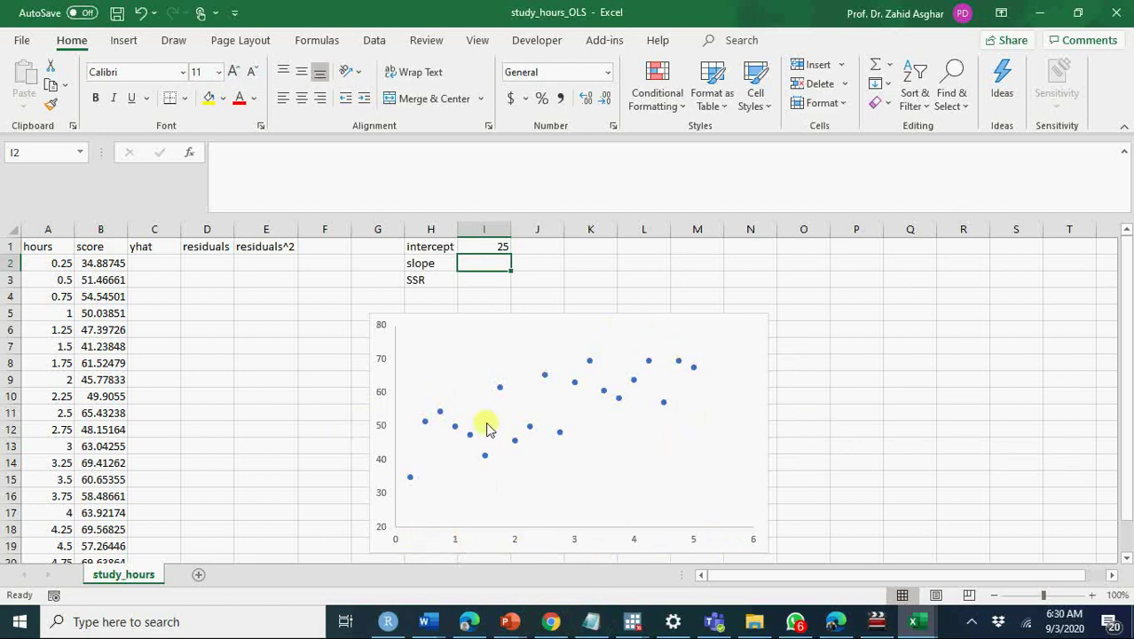
double_click(476, 269)
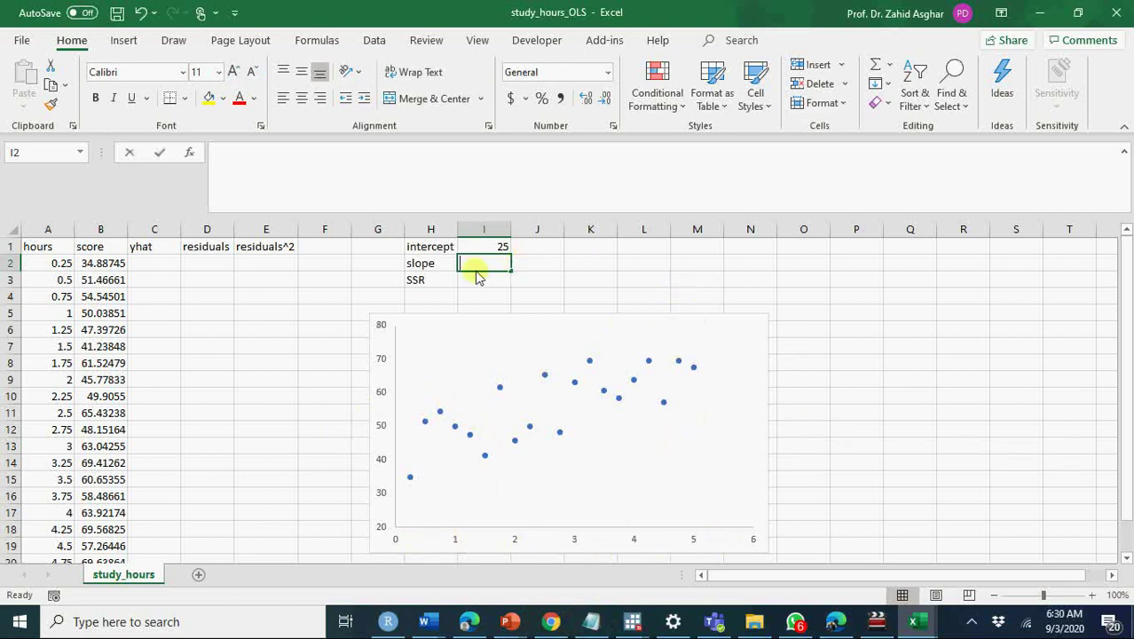
type("8")
key("Return")
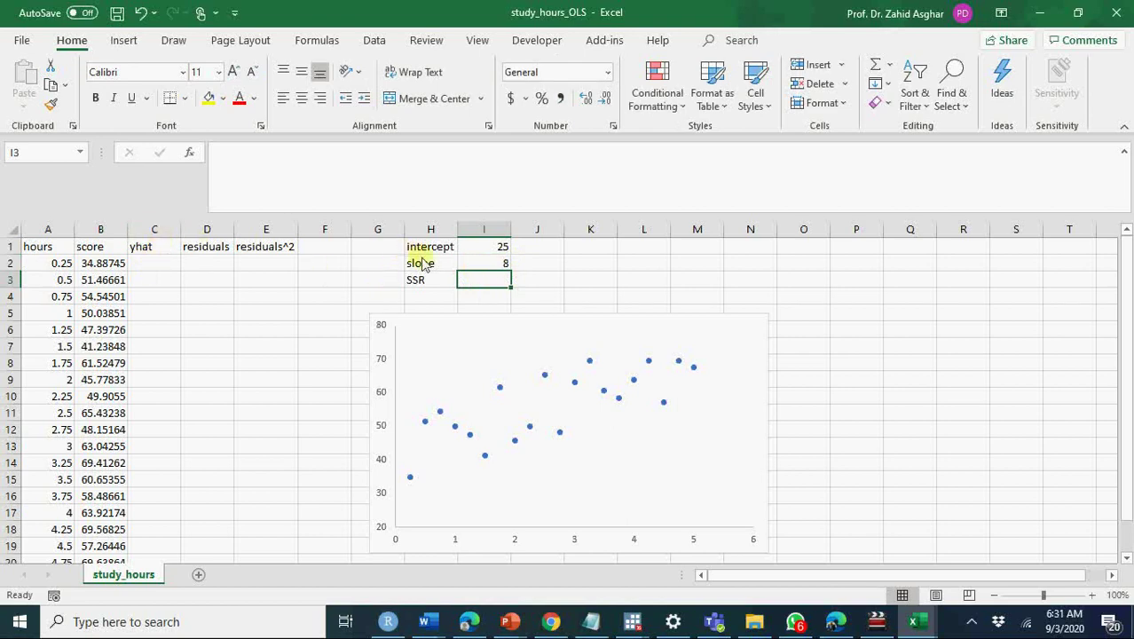
- Create names for H1:I2 from the left-column labels intercept and slope
left_click_drag(424, 247, 480, 268)
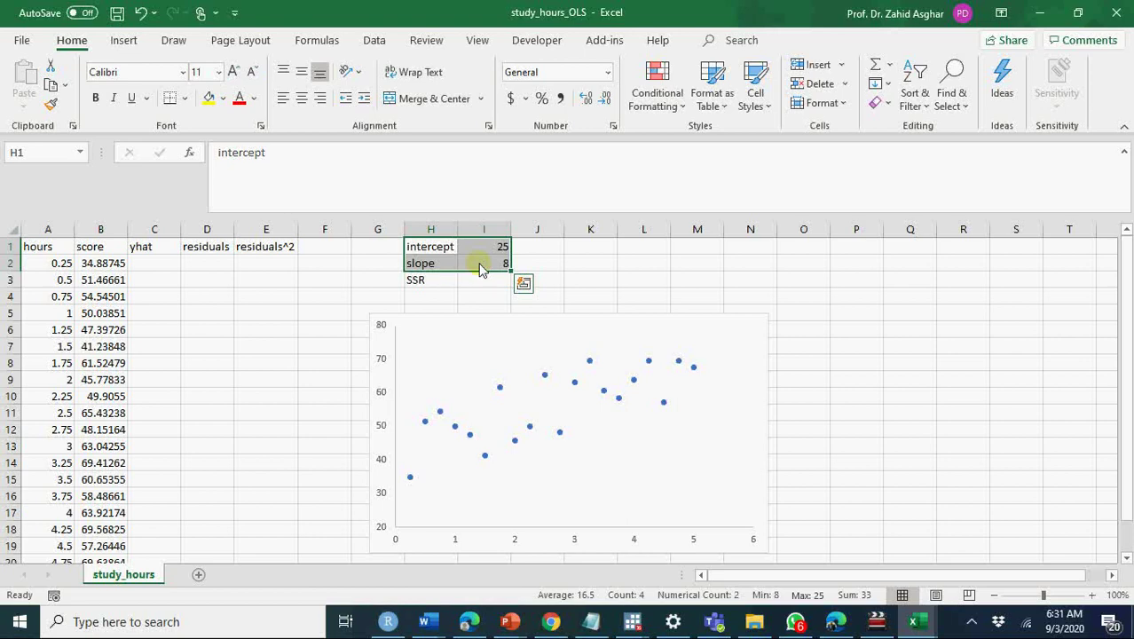
key("ctrl+shift+F3")
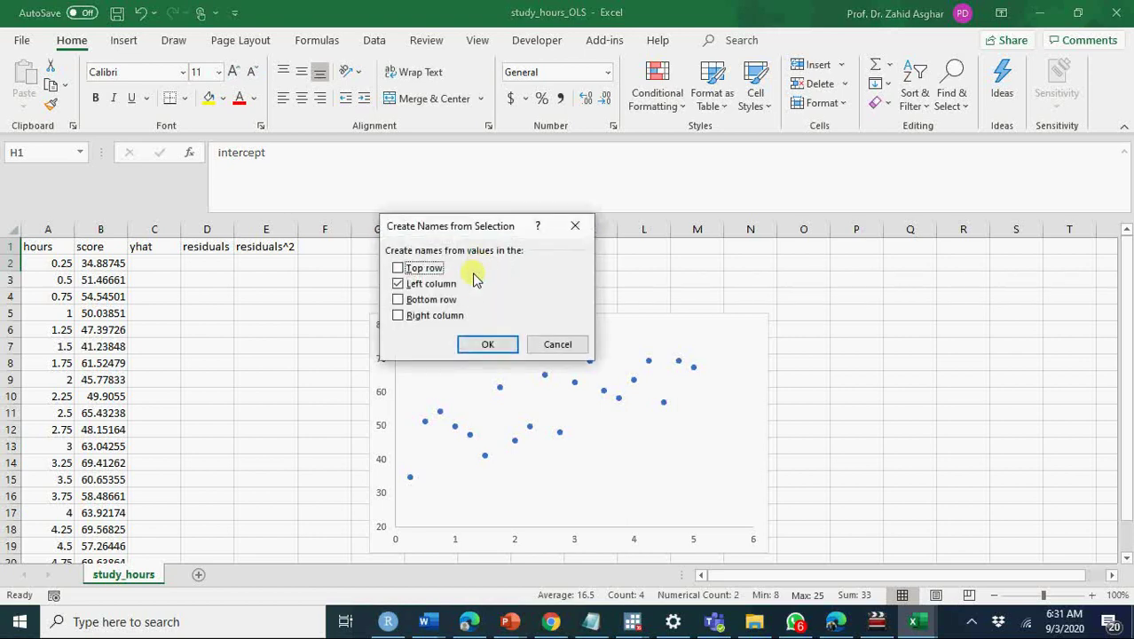
left_click(470, 351)
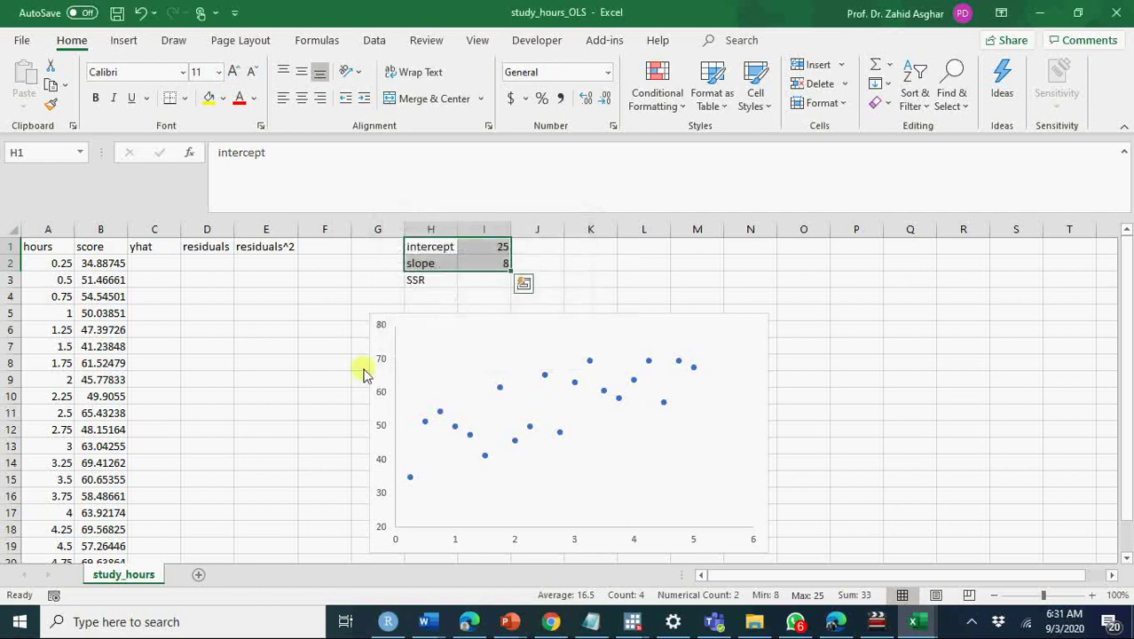
left_click(165, 266)
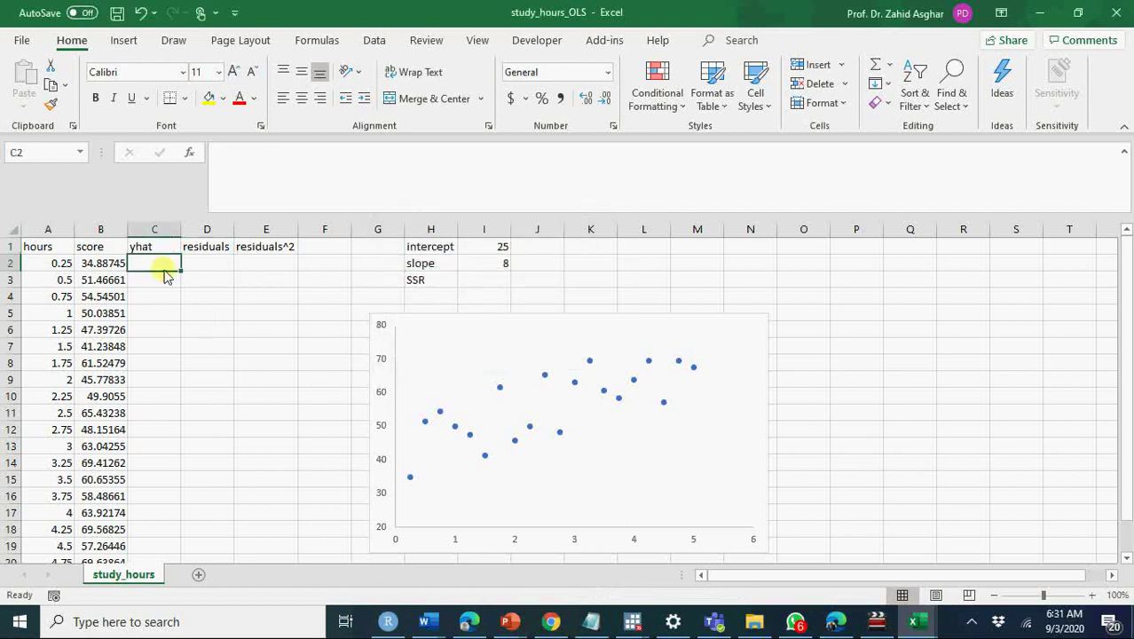
- Enter =intercept+slope*A2 in C2 using the named intercept and slope cells
type("=")
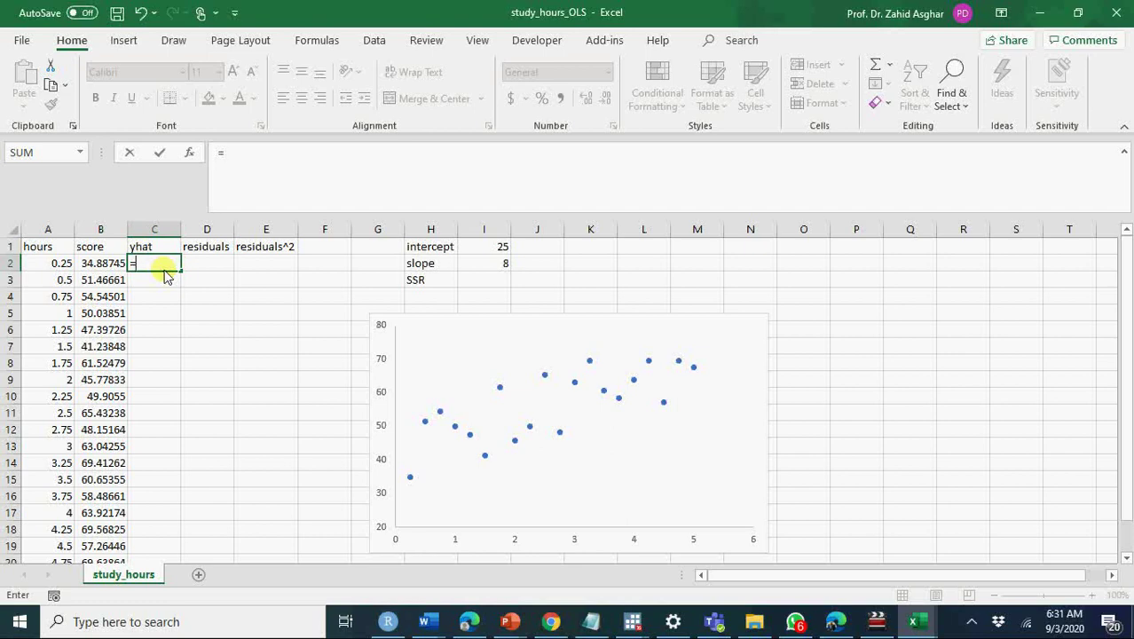
type("int")
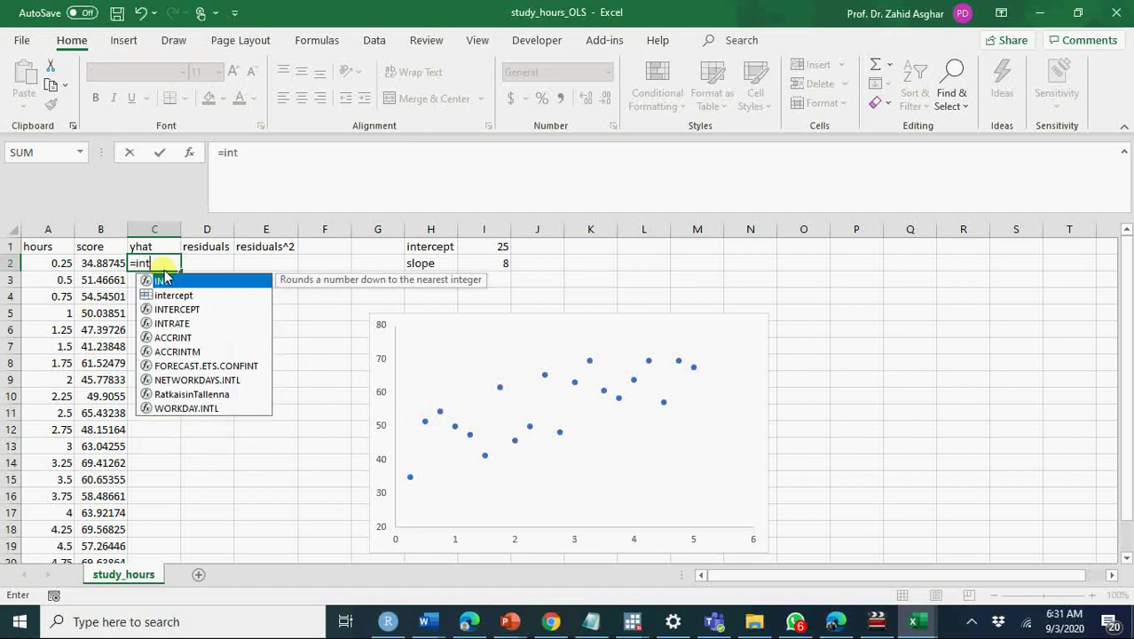
key("Down")
key("Tab")
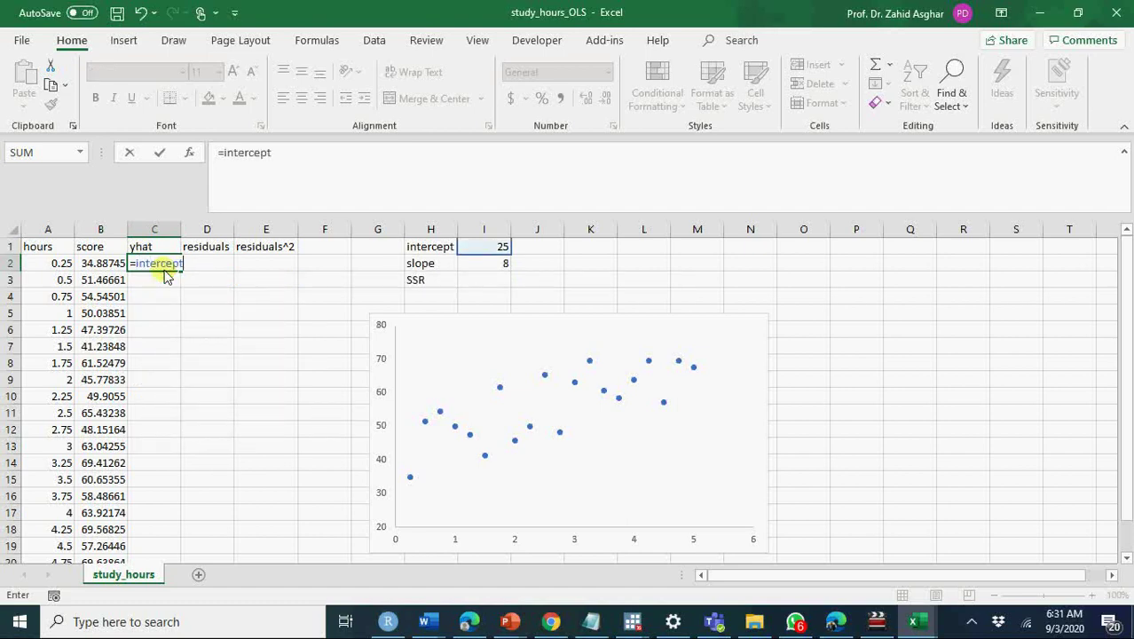
type("+s")
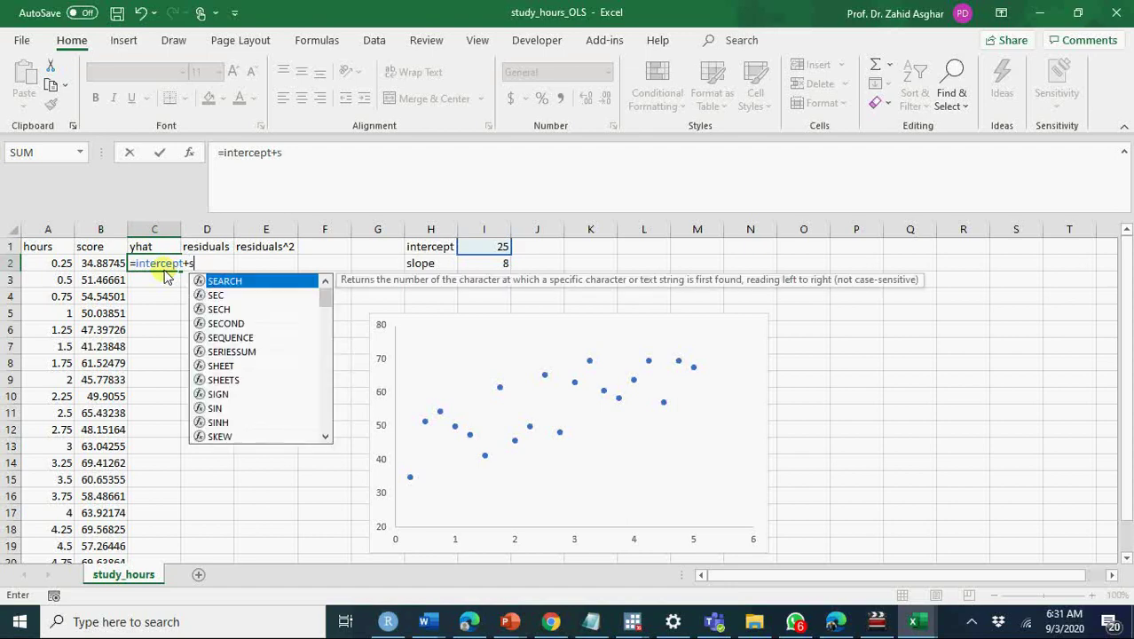
type("lo")
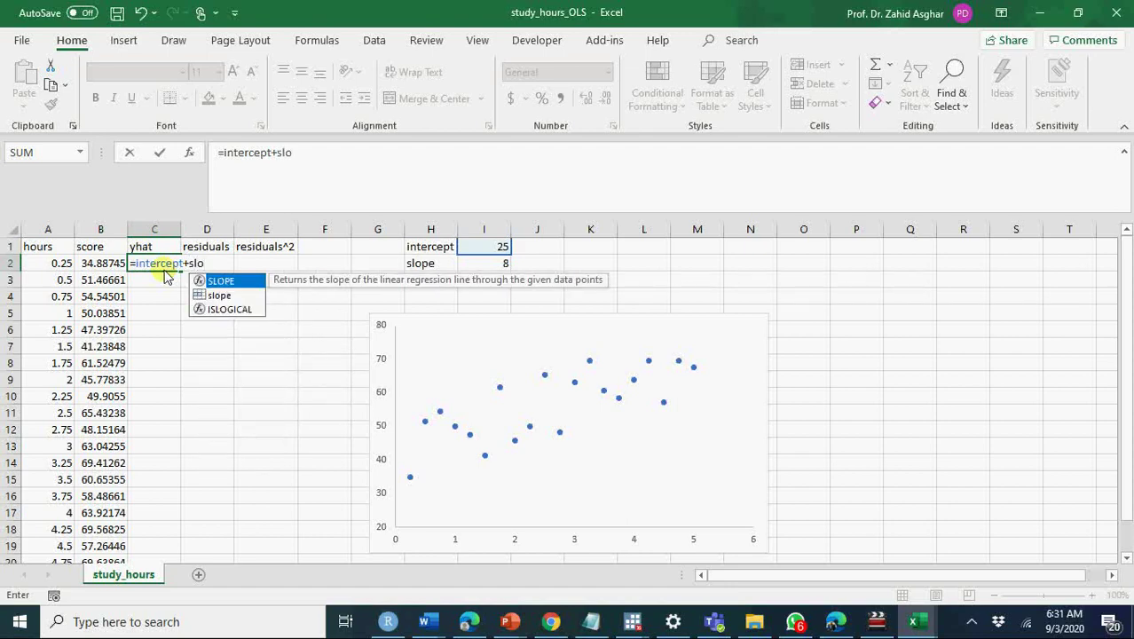
key("Down")
key("Tab")
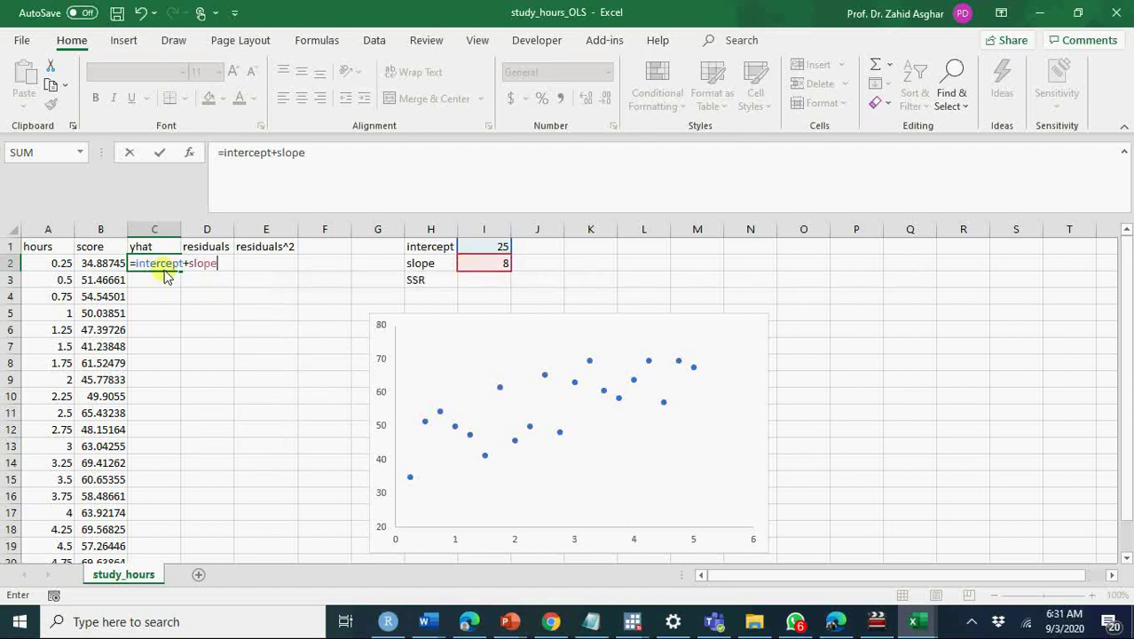
type("*")
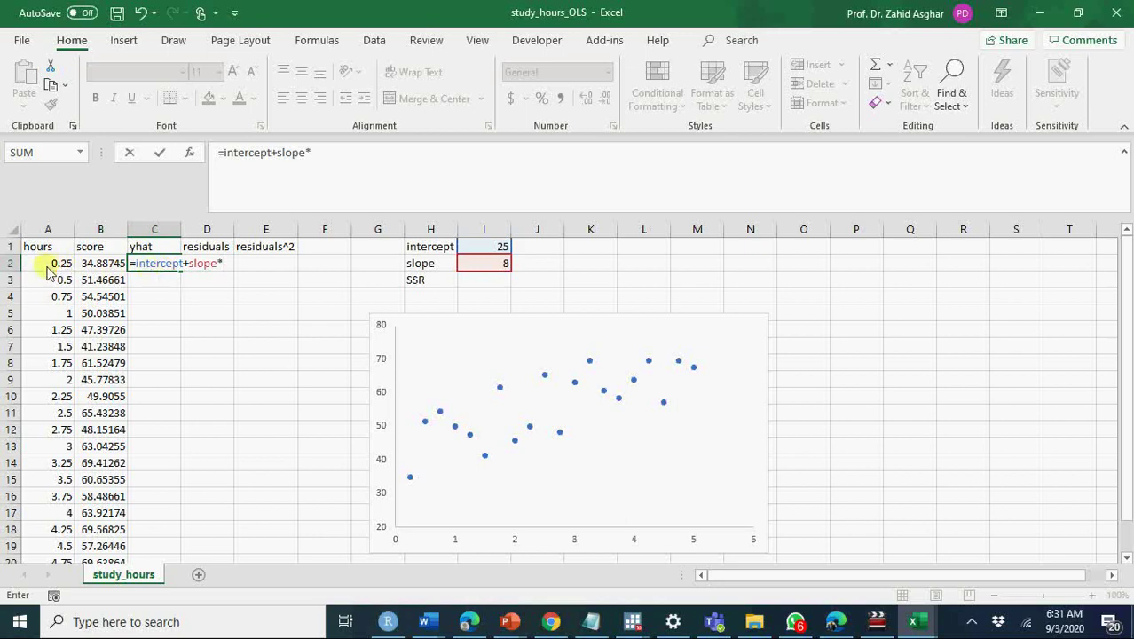
left_click(49, 265)
key("Return")
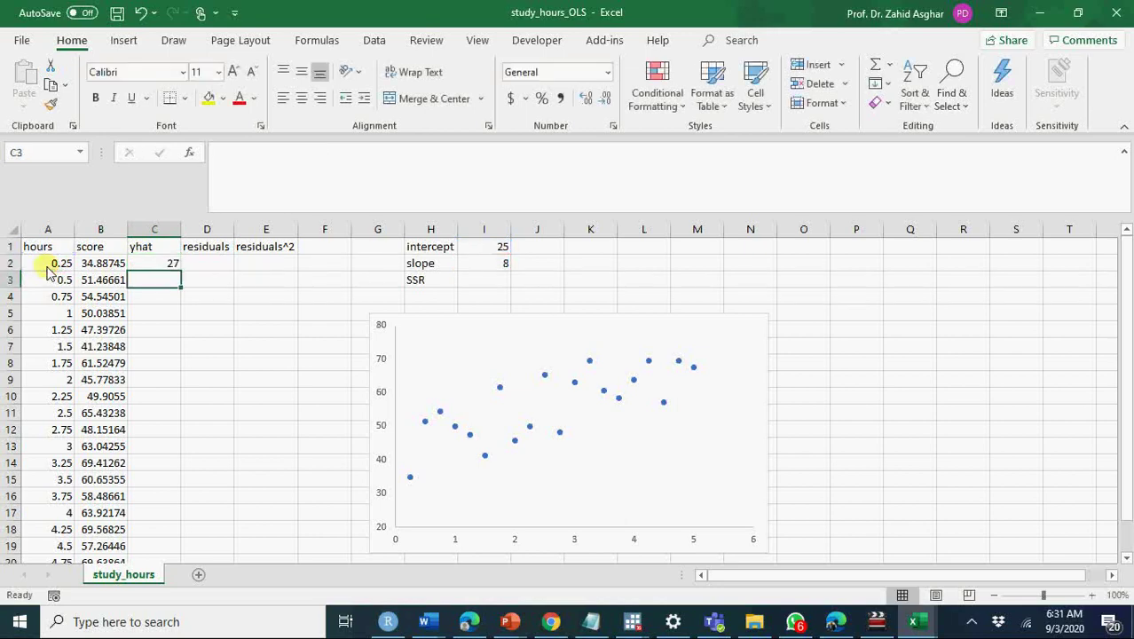
- Fill the yhat formula down all 20 rows, giving 27, 29, 31 and so on
left_click(168, 265)
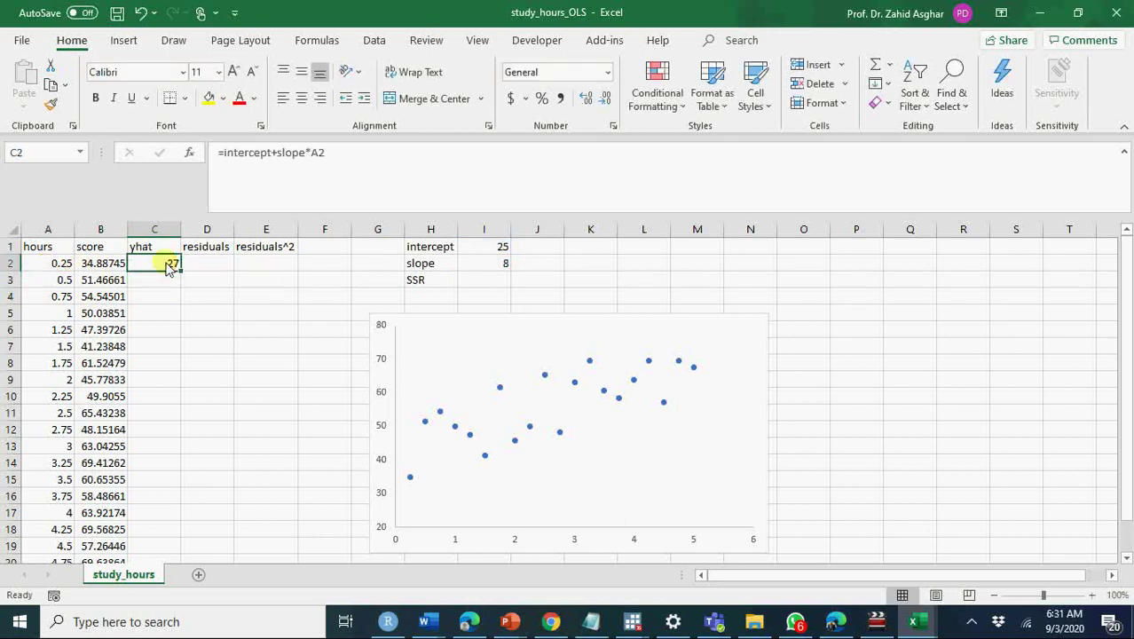
double_click(181, 271)
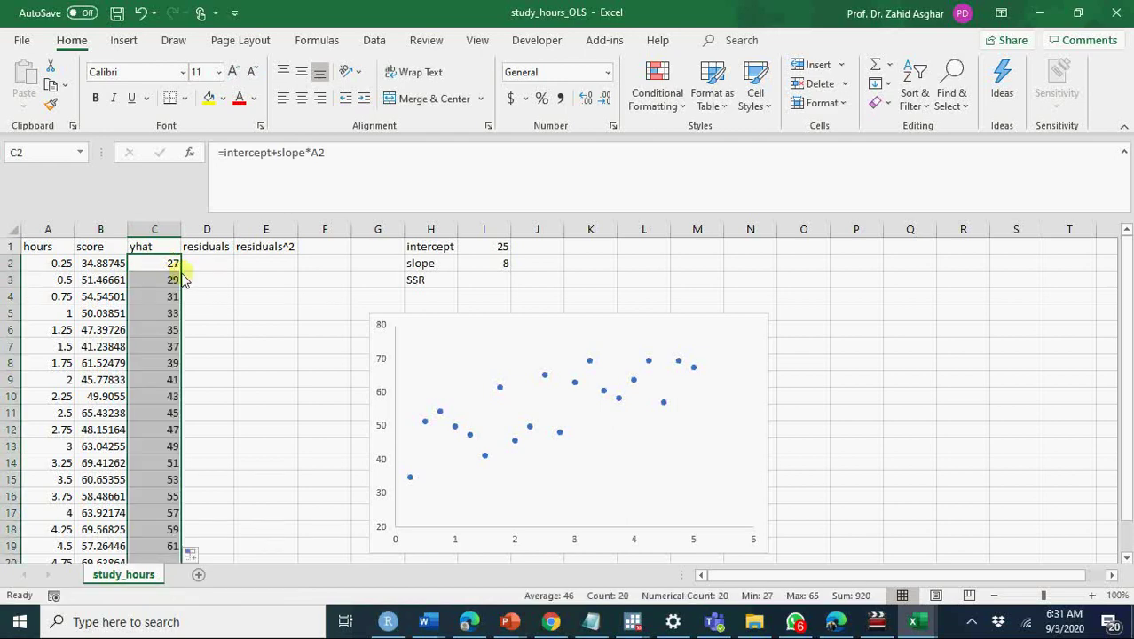
left_click(201, 269)
type("=")
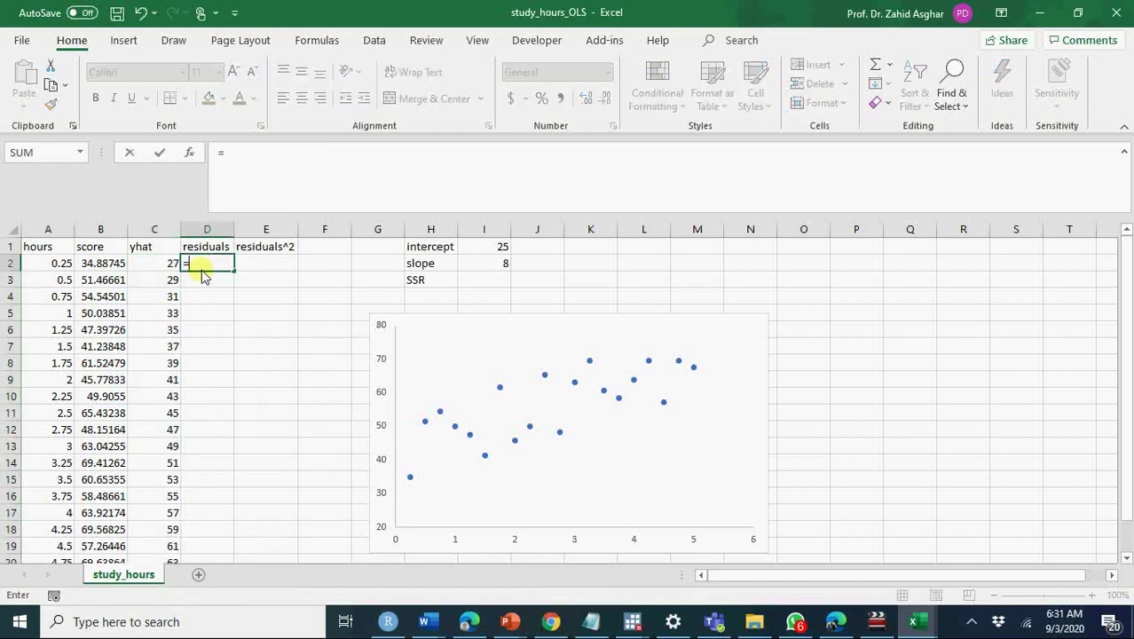
- Enter =B2-C2 in D2 and fill it down all 20 rows, starting 7.88745
left_click(104, 266)
type("-")
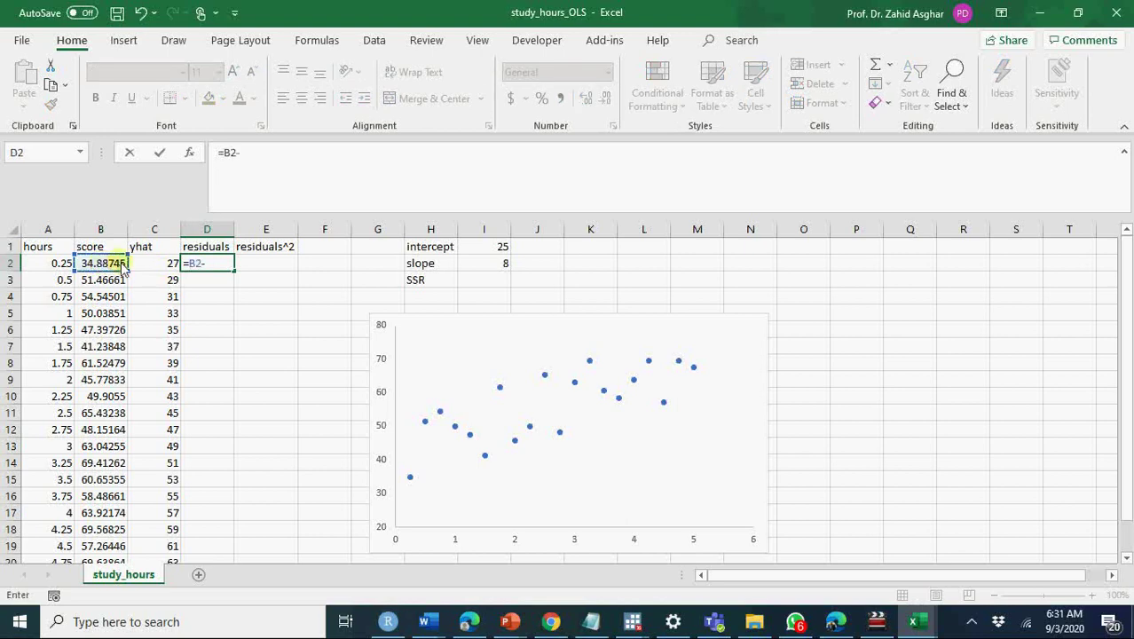
left_click(146, 263)
key("Return")
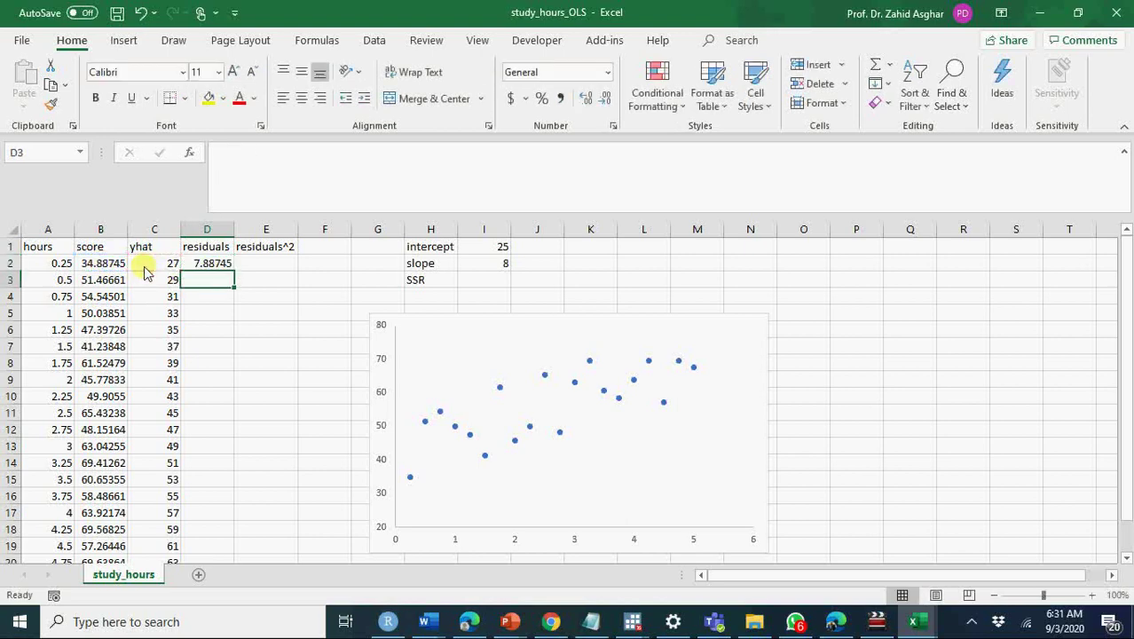
left_click(213, 265)
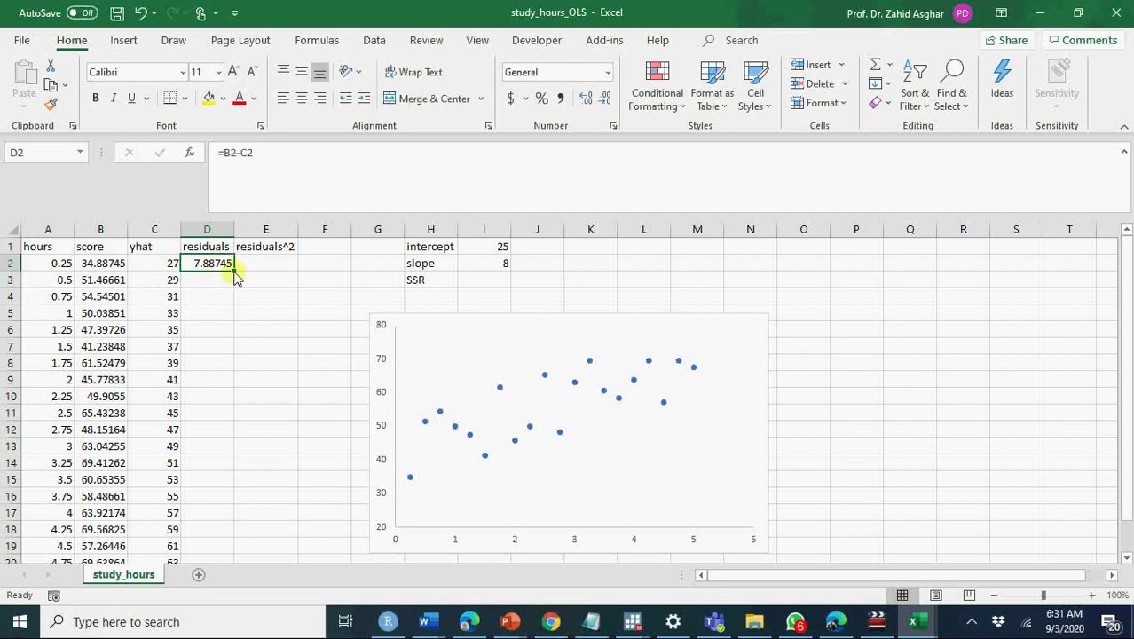
left_click(234, 276)
double_click(234, 276)
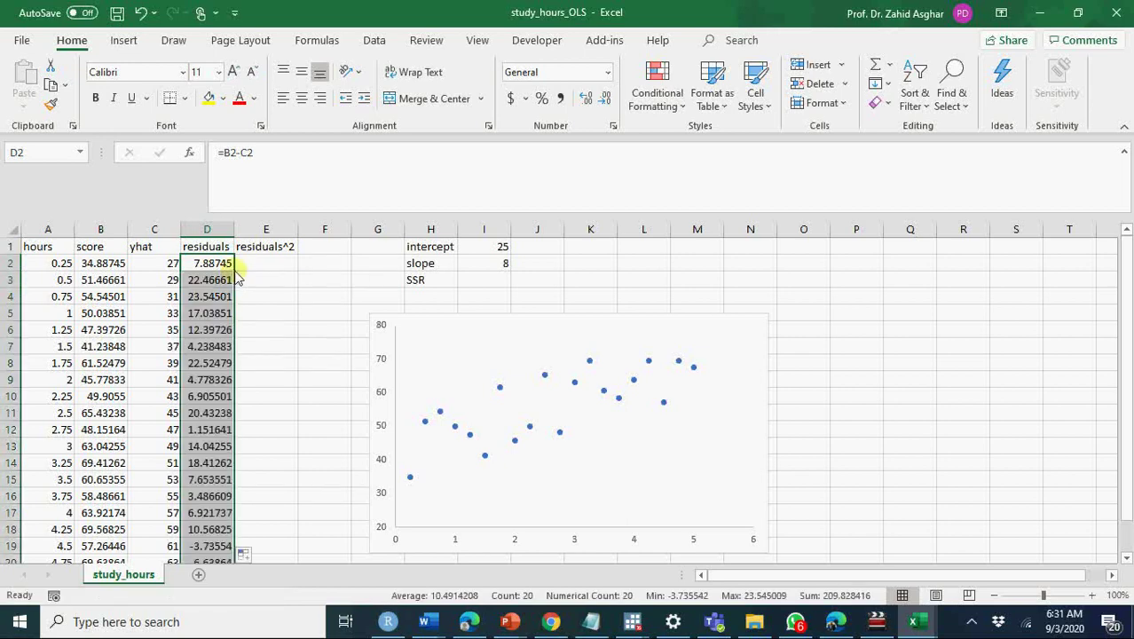
left_click(273, 268)
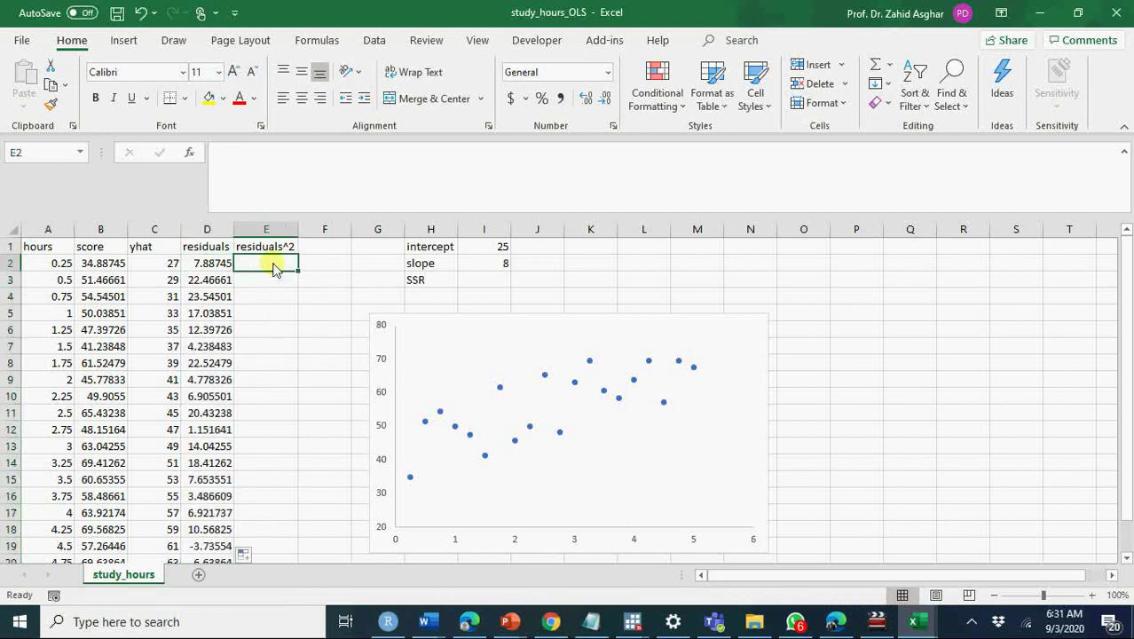
- Enter =D2^2 in E2 and fill it down column E, starting 62.2118675
type("=")
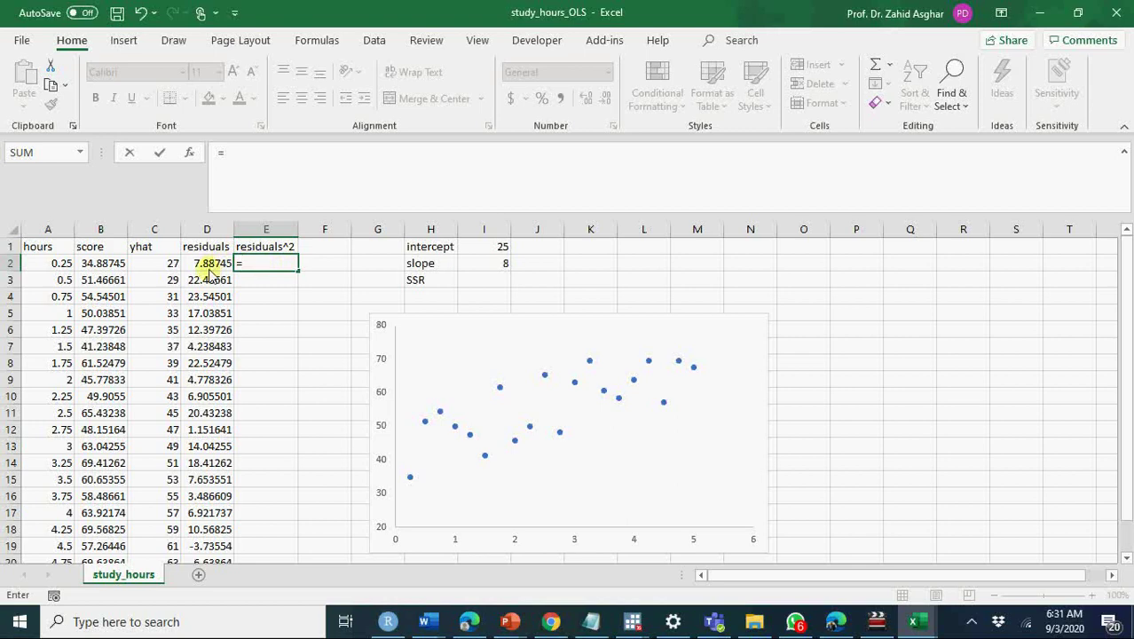
left_click(210, 266)
type("^2")
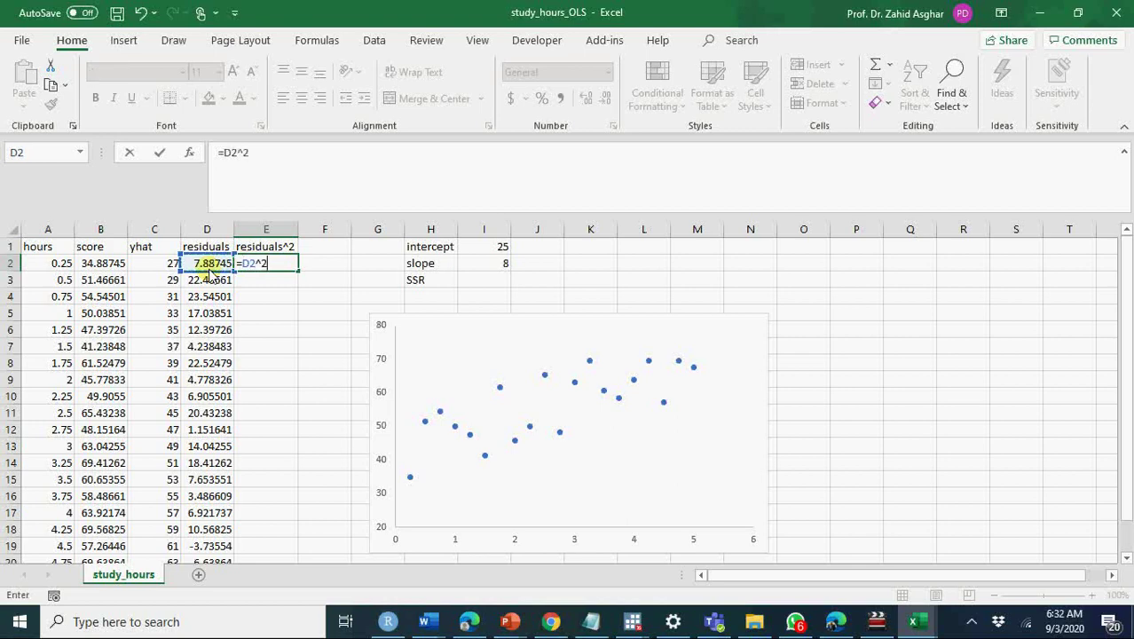
key("Return")
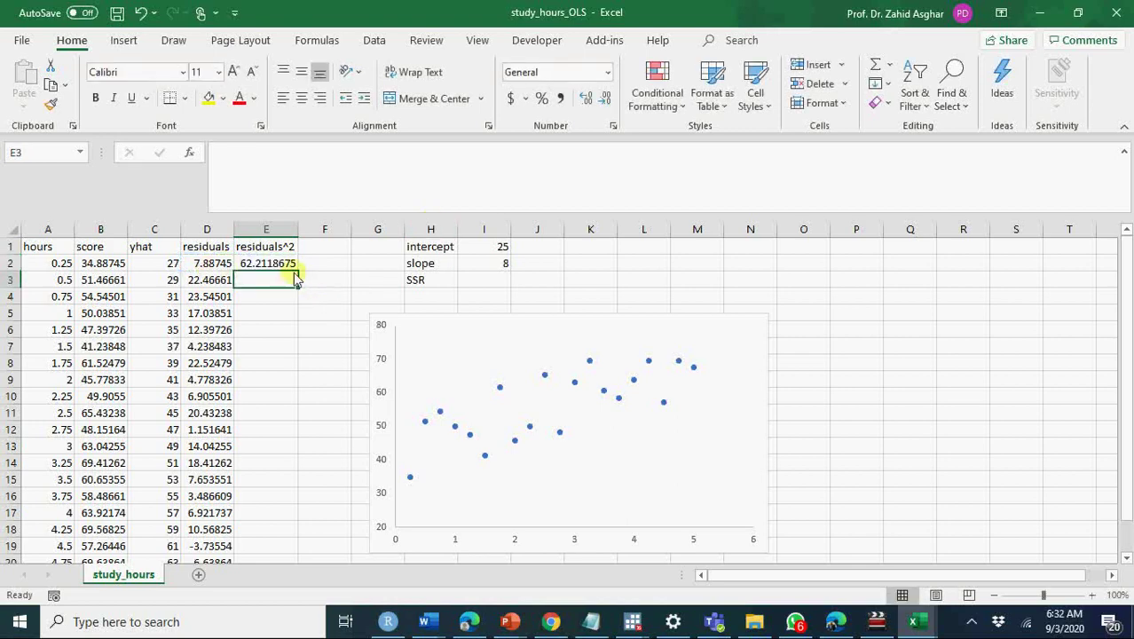
left_click(291, 268)
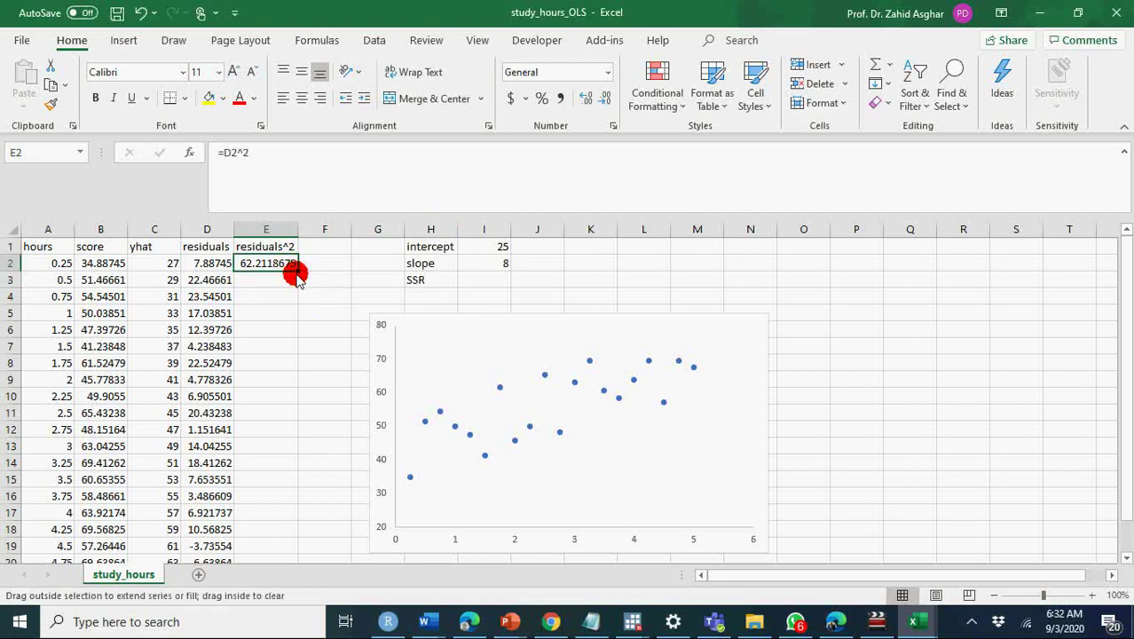
left_click(297, 279)
left_click(296, 268)
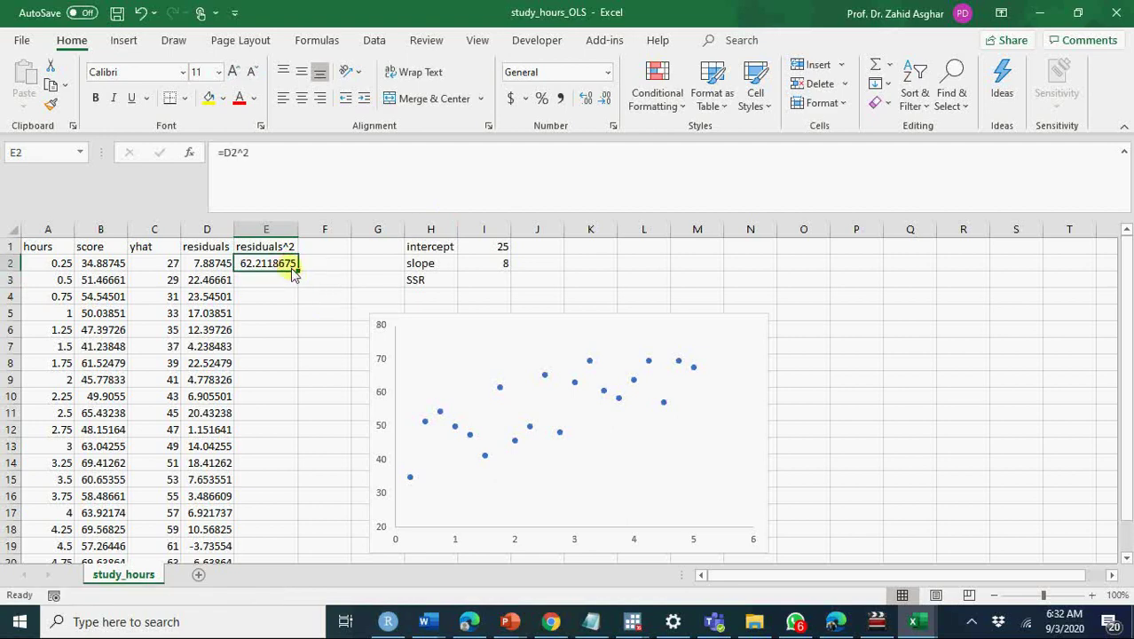
double_click(298, 273)
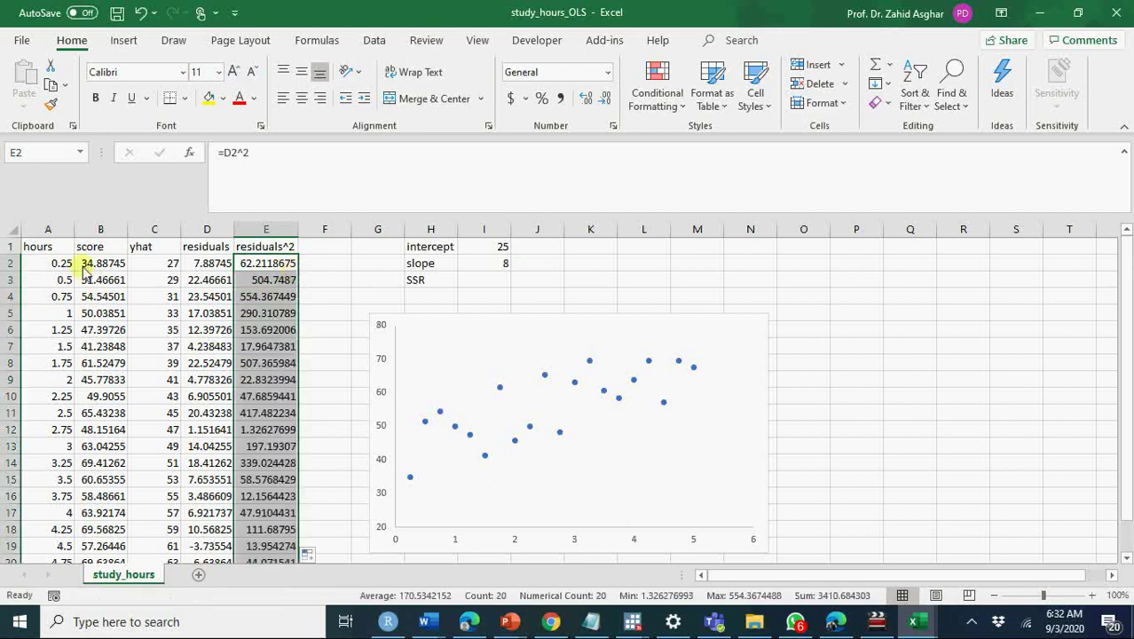
left_click(151, 273)
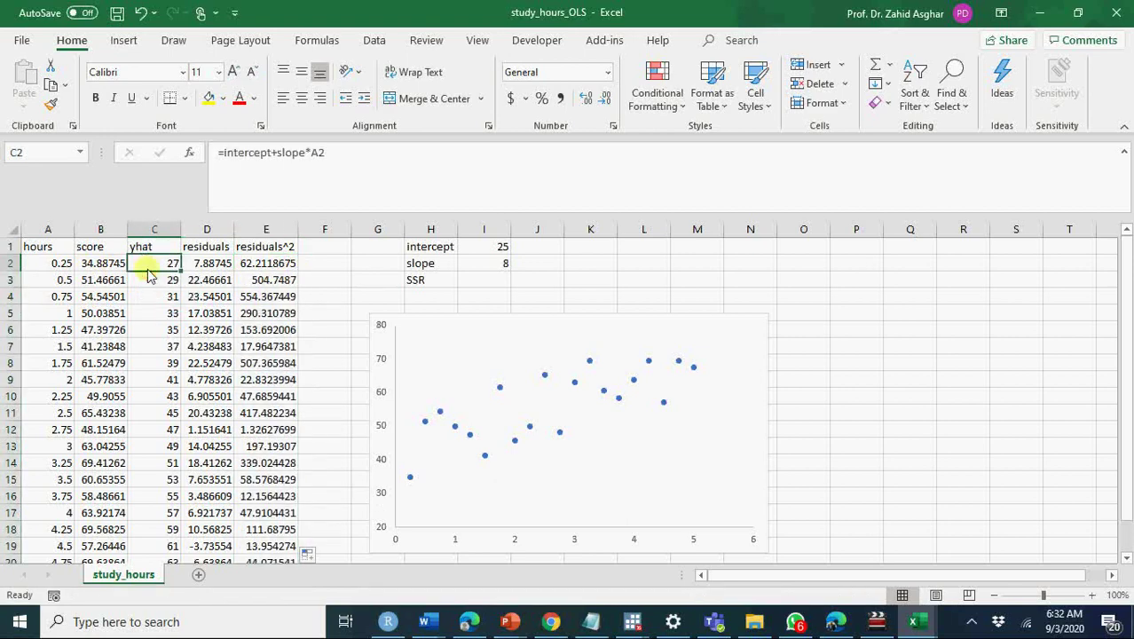
- Copy the yhat values in column C and paste them into the scatter chart as a second series
key("ctrl+shift+Down")
key("ctrl+c")
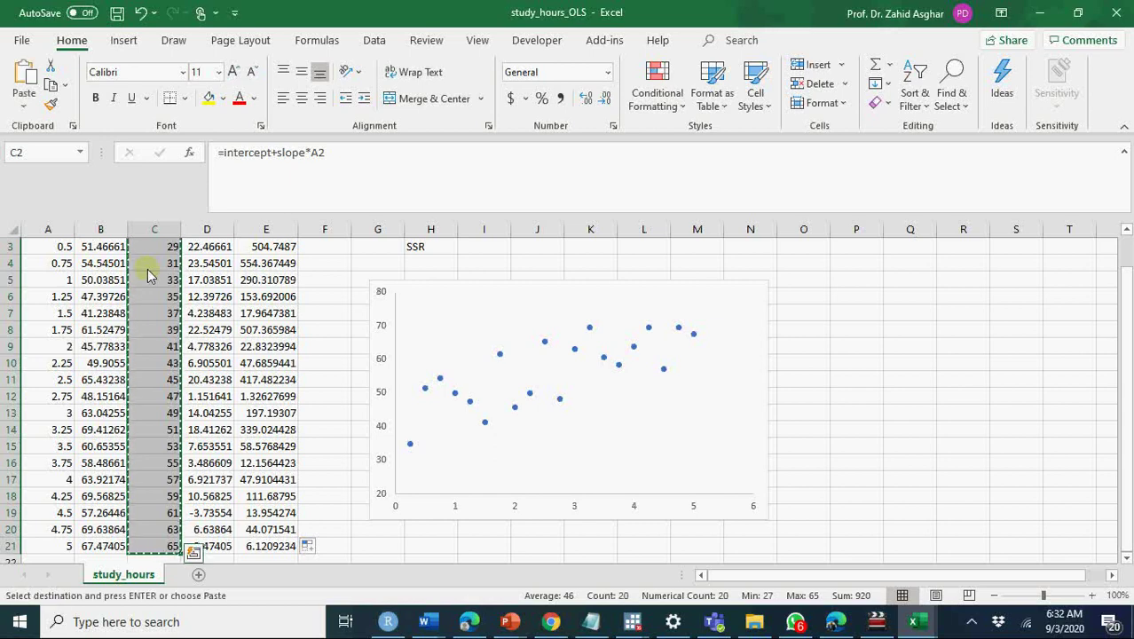
left_click(560, 379)
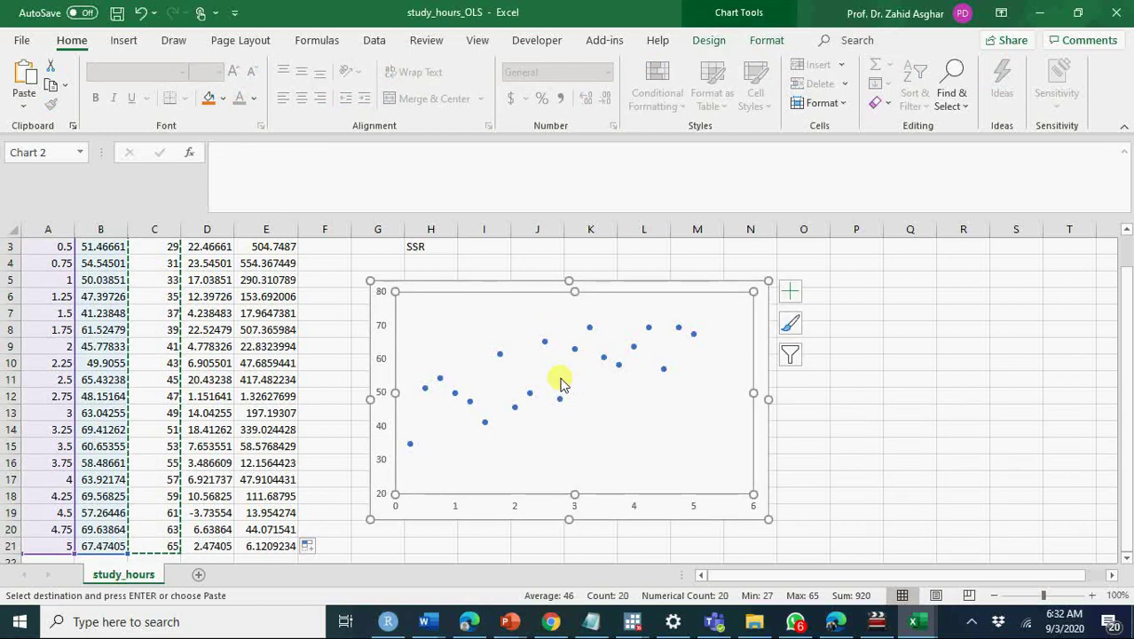
key("ctrl+v")
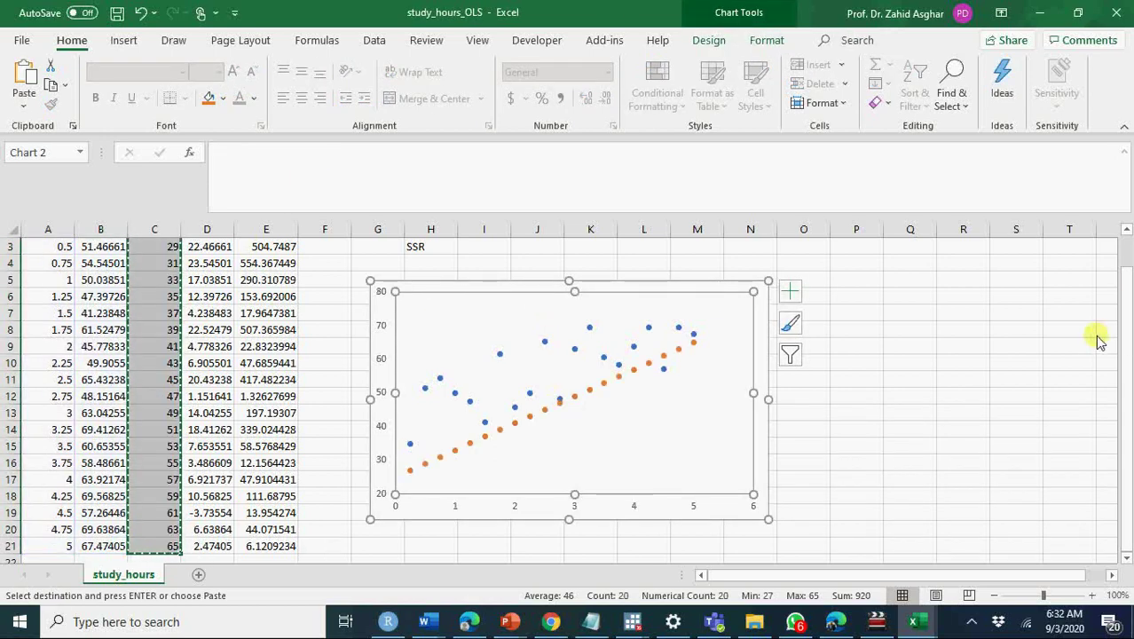
left_click_drag(1126, 336, 1125, 282)
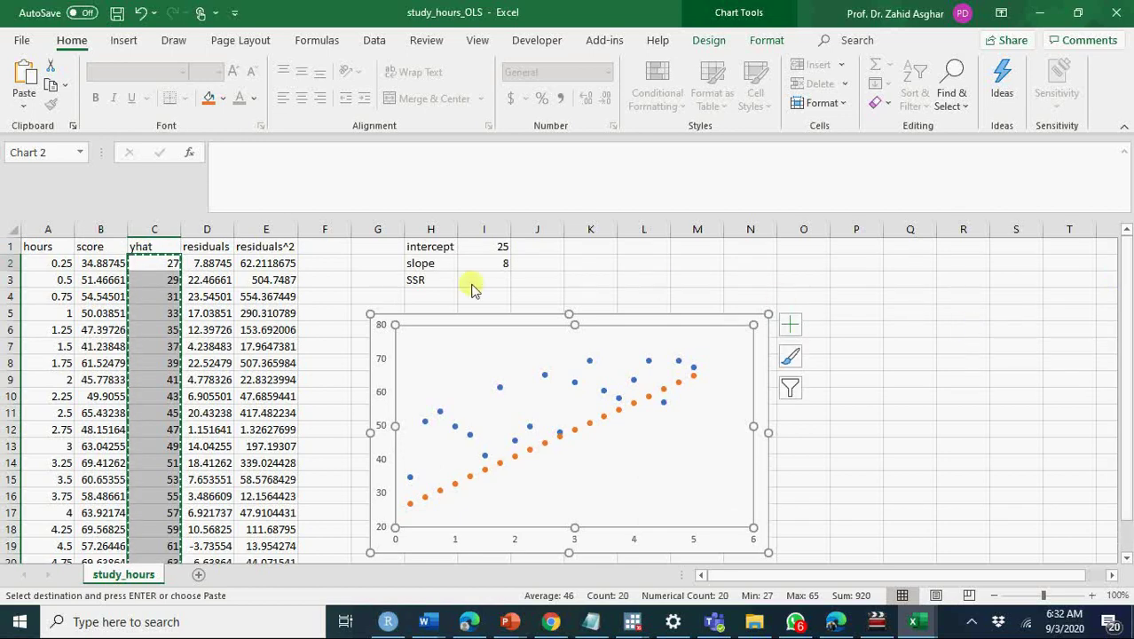
- Change the slope to 9, then the intercept to 35 and finally 30
left_click(498, 271)
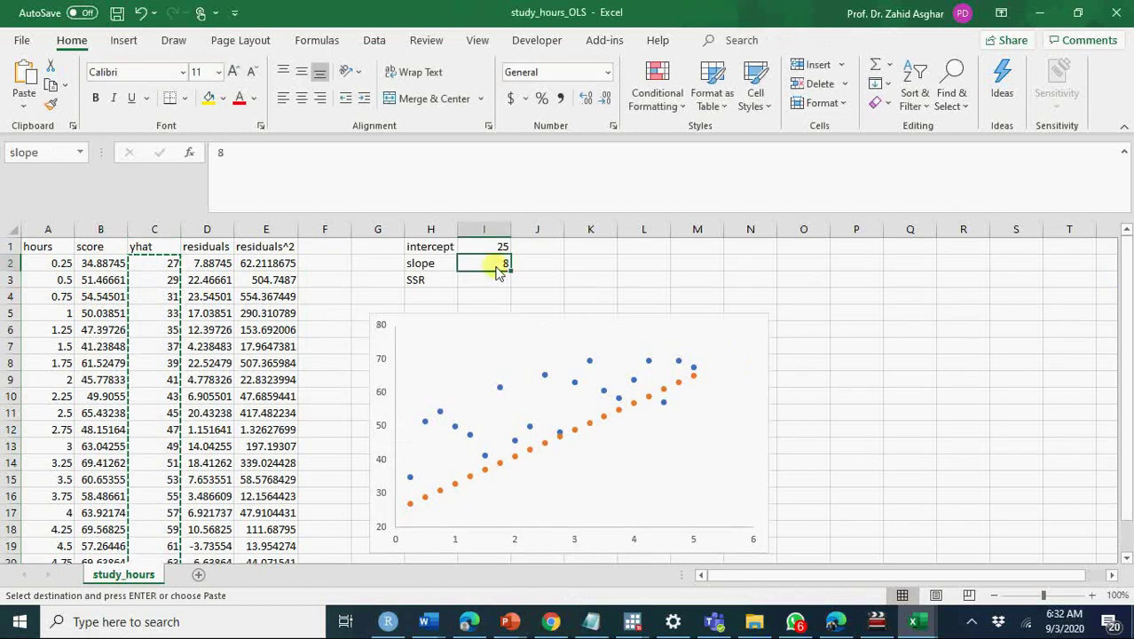
type("9")
key("Return")
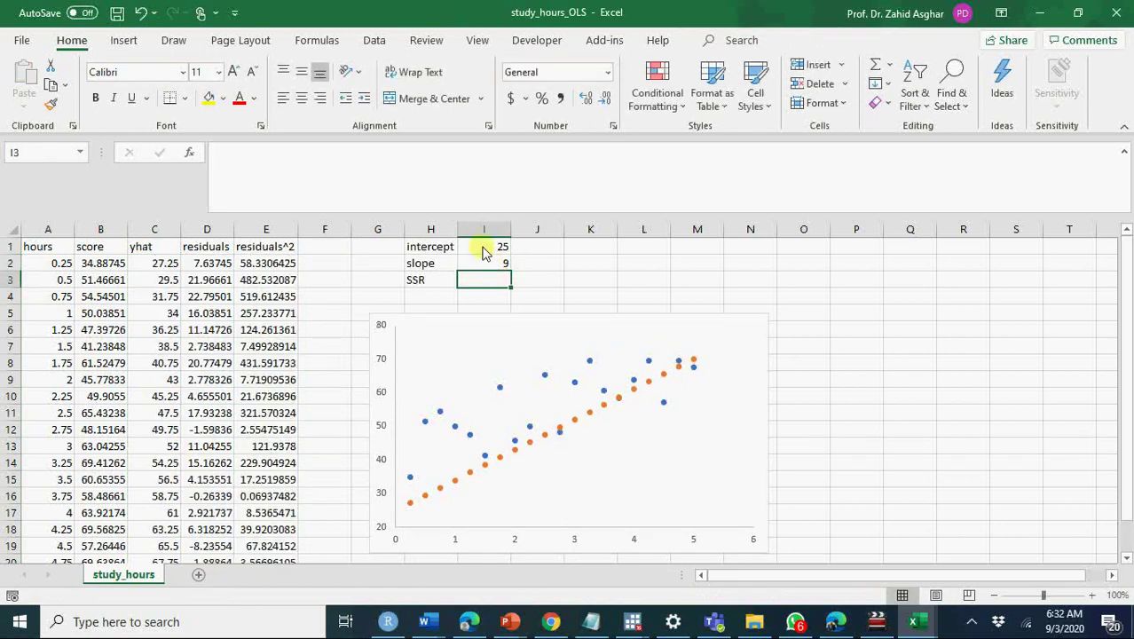
left_click(484, 253)
type("35")
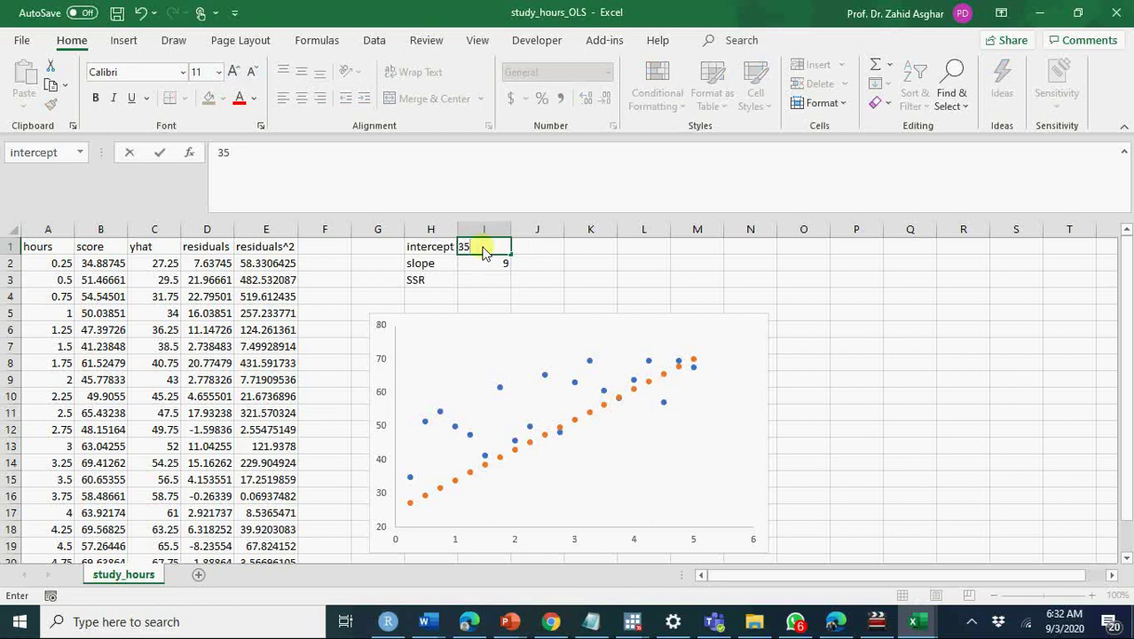
key("Return")
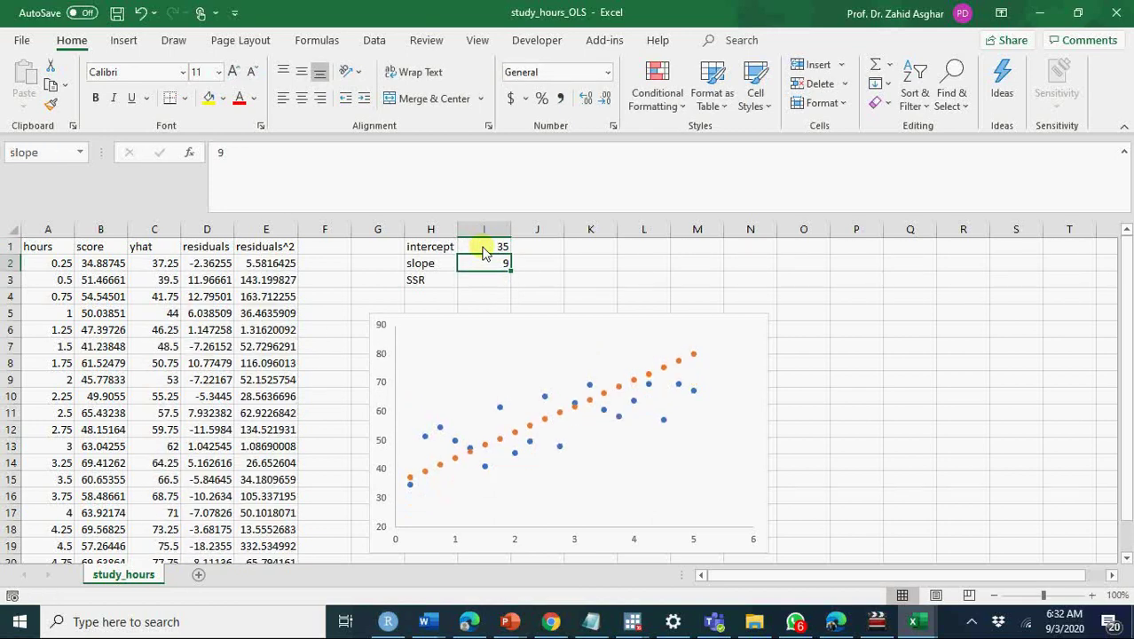
left_click(484, 253)
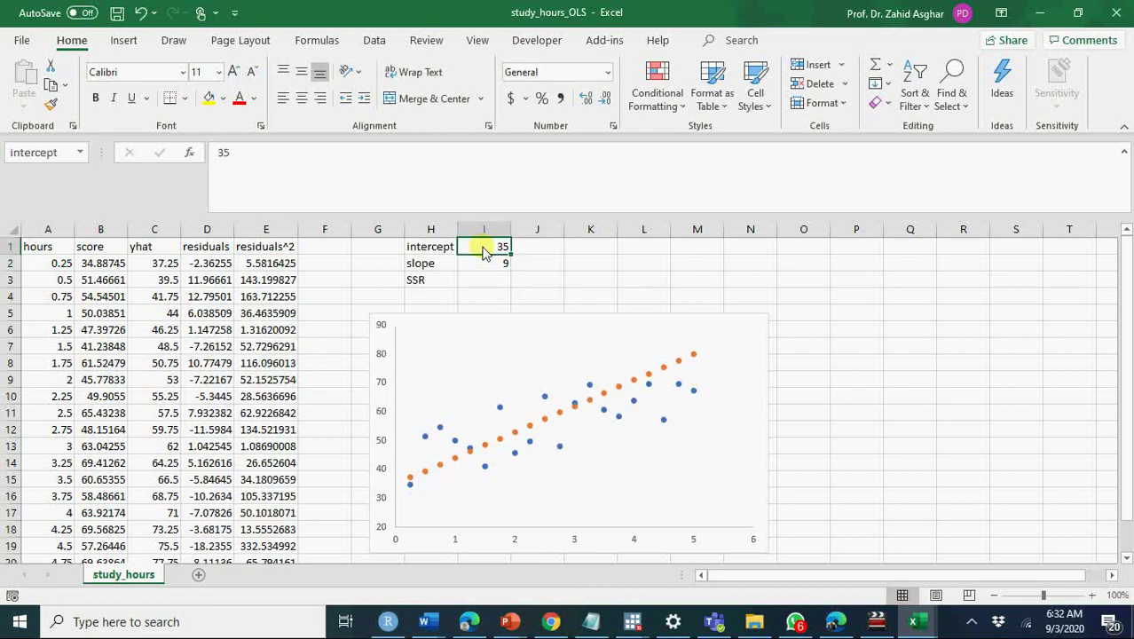
type("30")
key("Return")
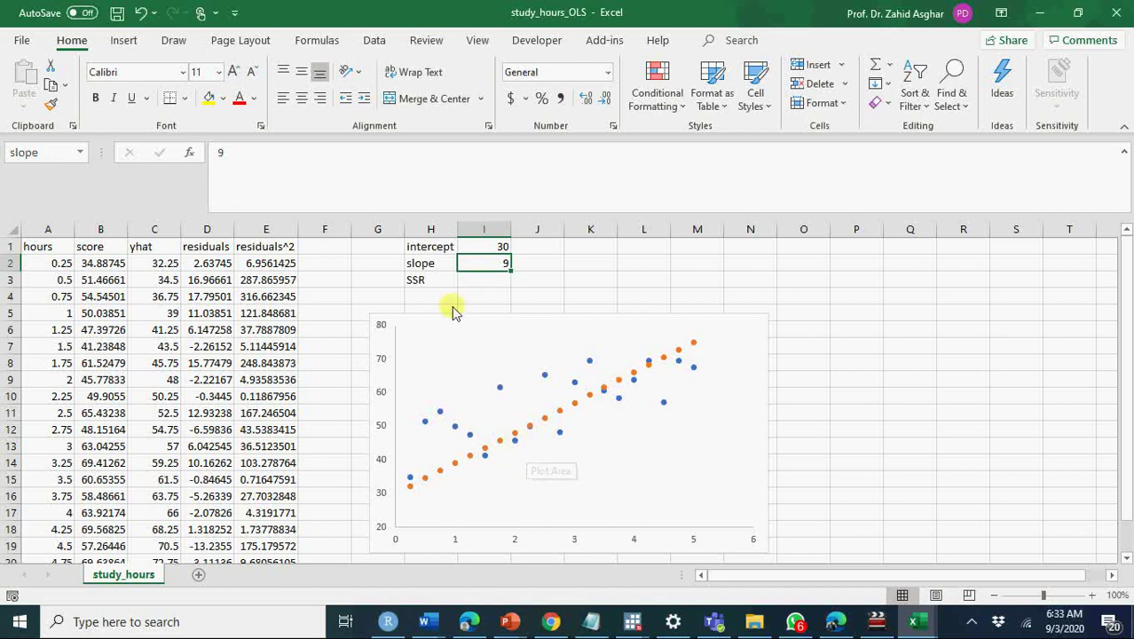
- Enter =SUM(E2:E21) in I3 beside SSR, giving 1656.687
left_click(493, 287)
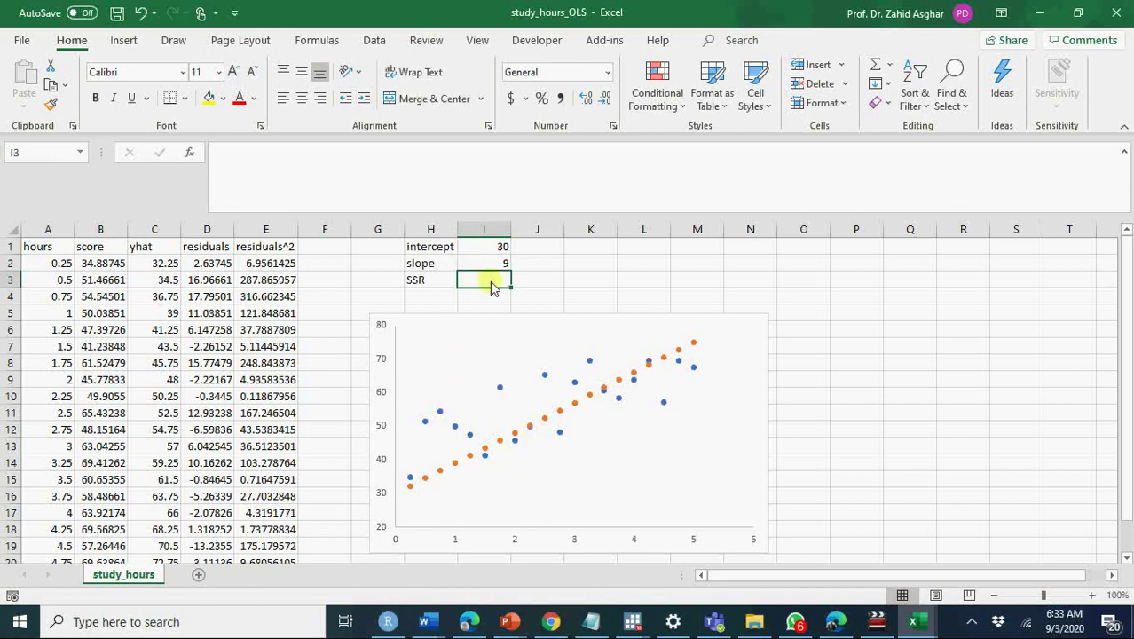
type("=")
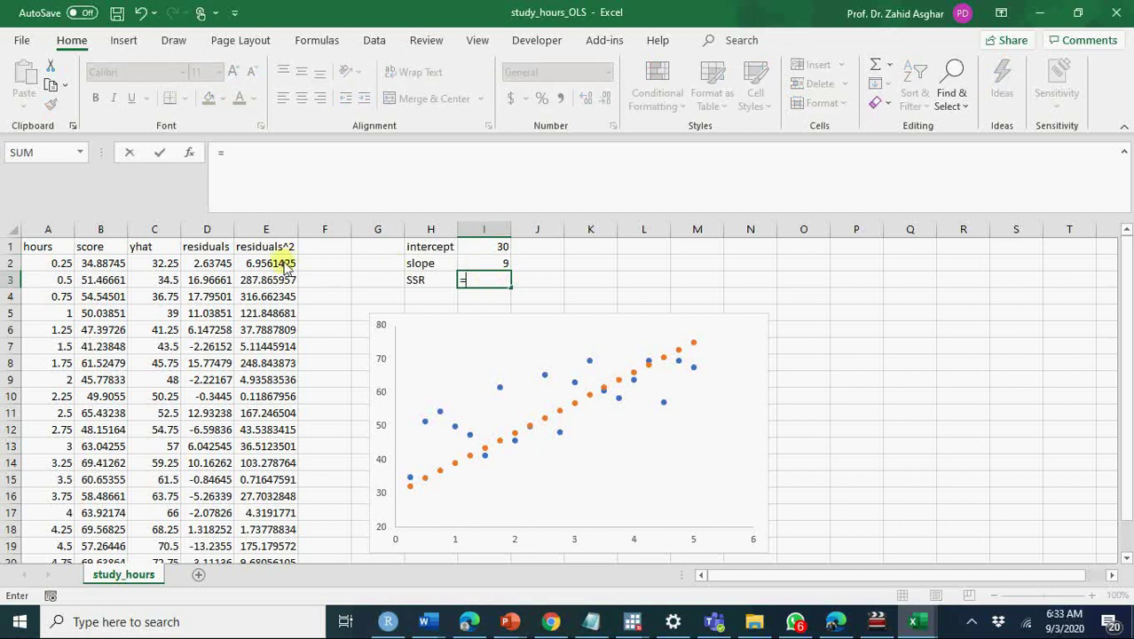
type("sum")
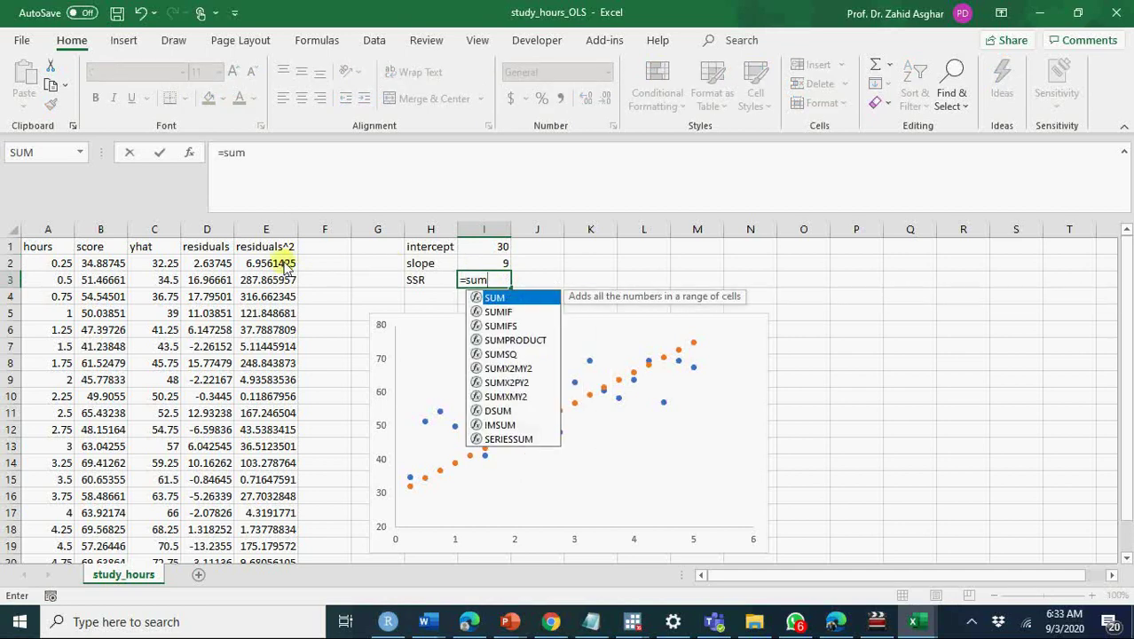
key("Tab")
left_click(275, 266)
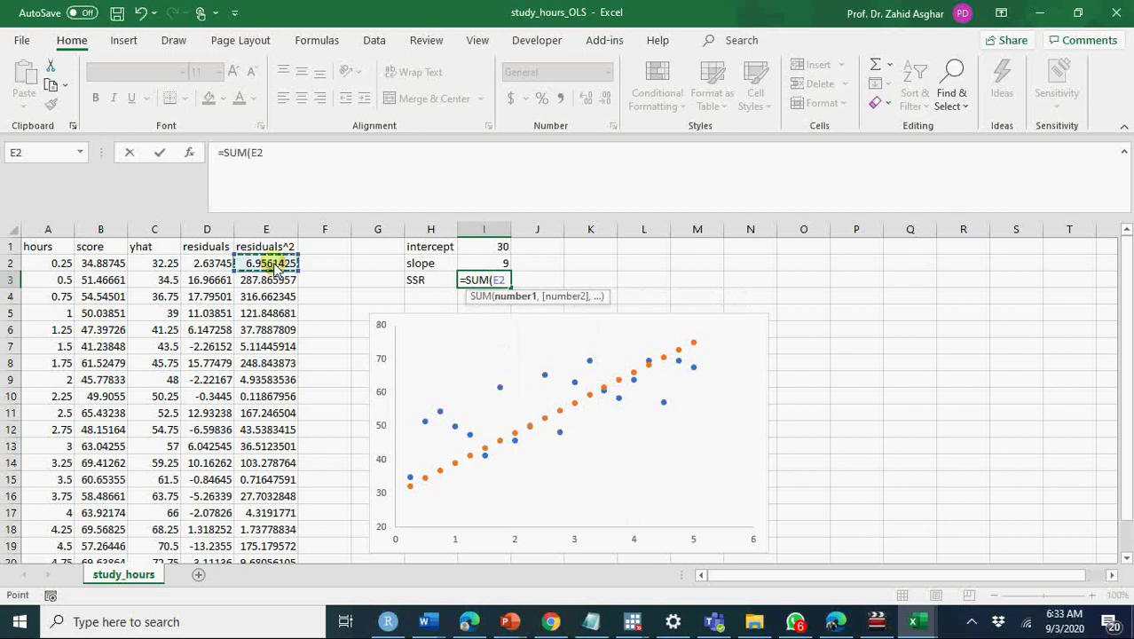
key("ctrl+shift+Down")
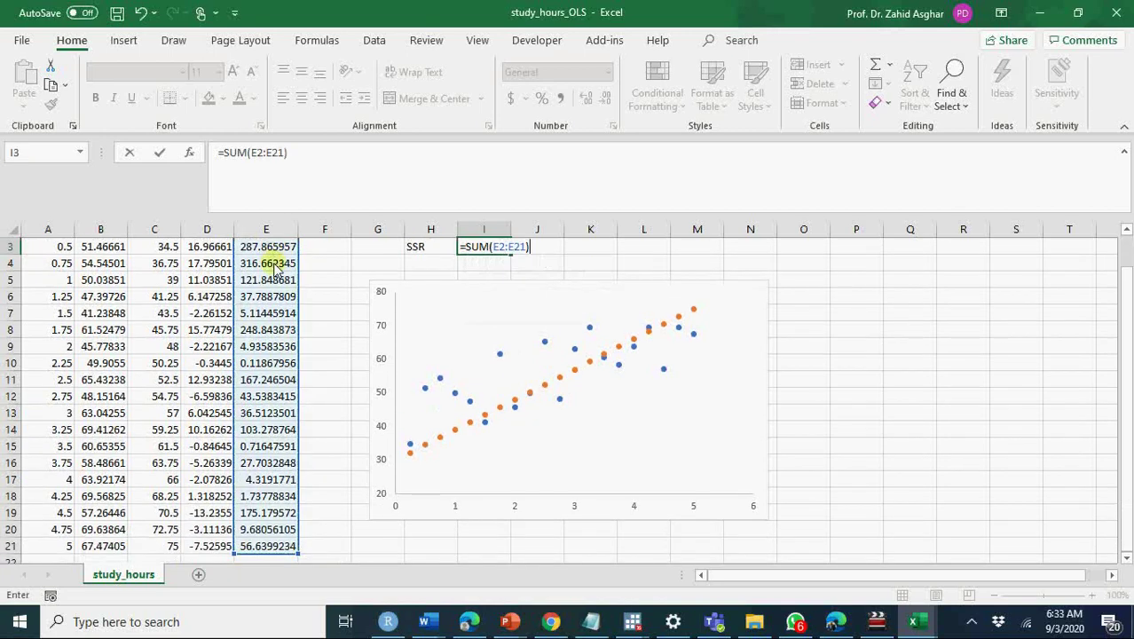
key("Return")
key("Up")
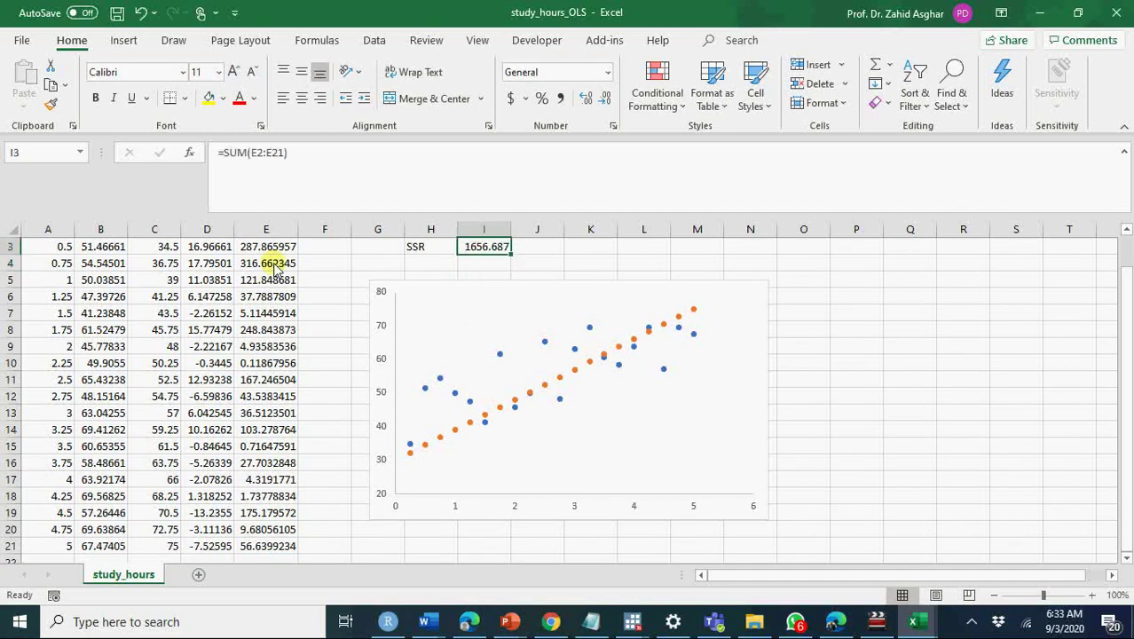
key("Up")
key("Up")
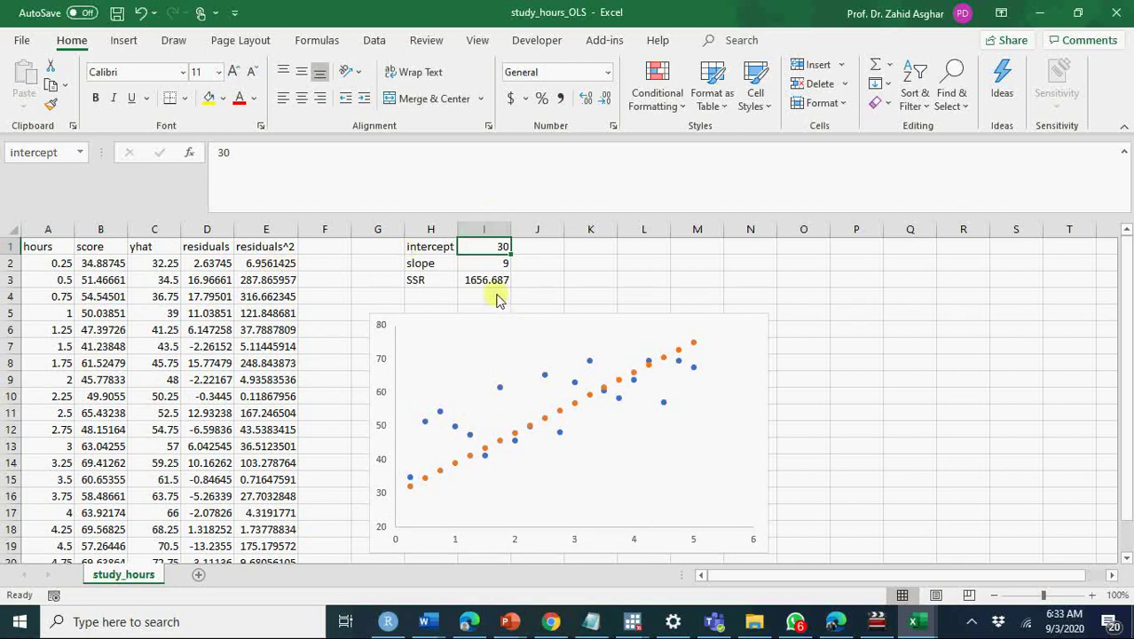
- Try intercept values of 31, 30 and finally 33
type("31")
key("Return")
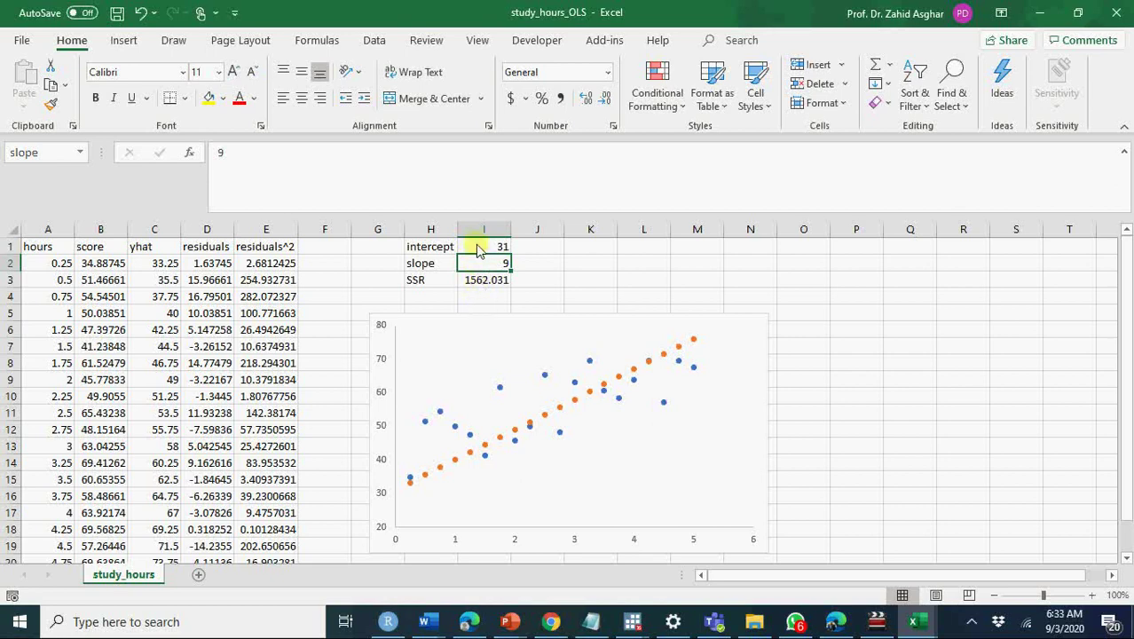
left_click(478, 249)
type("30")
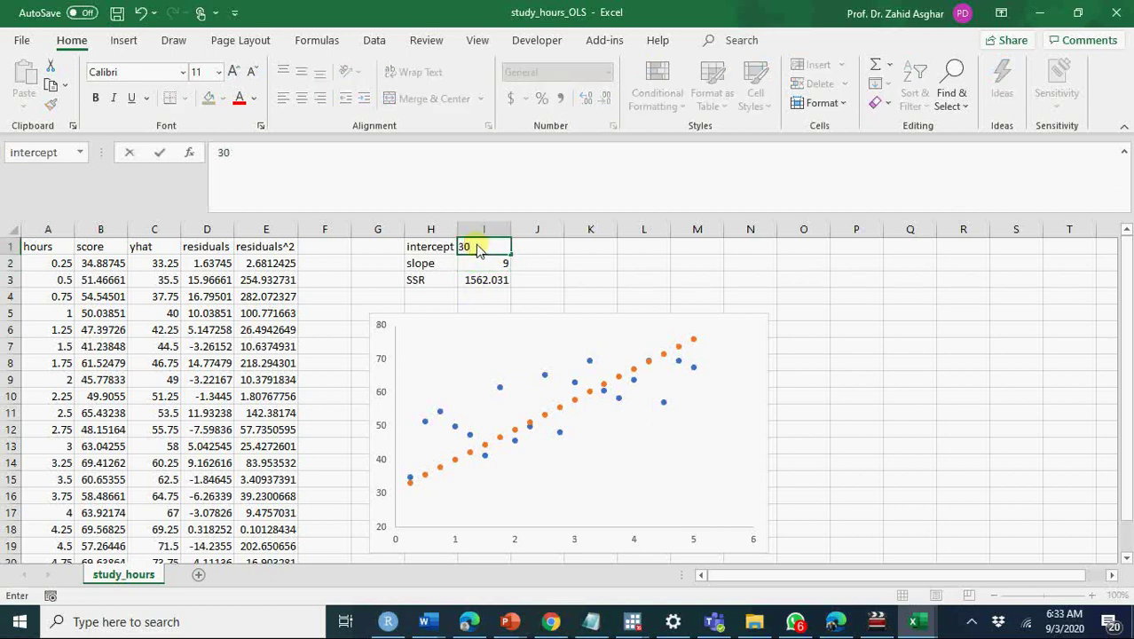
key("Return")
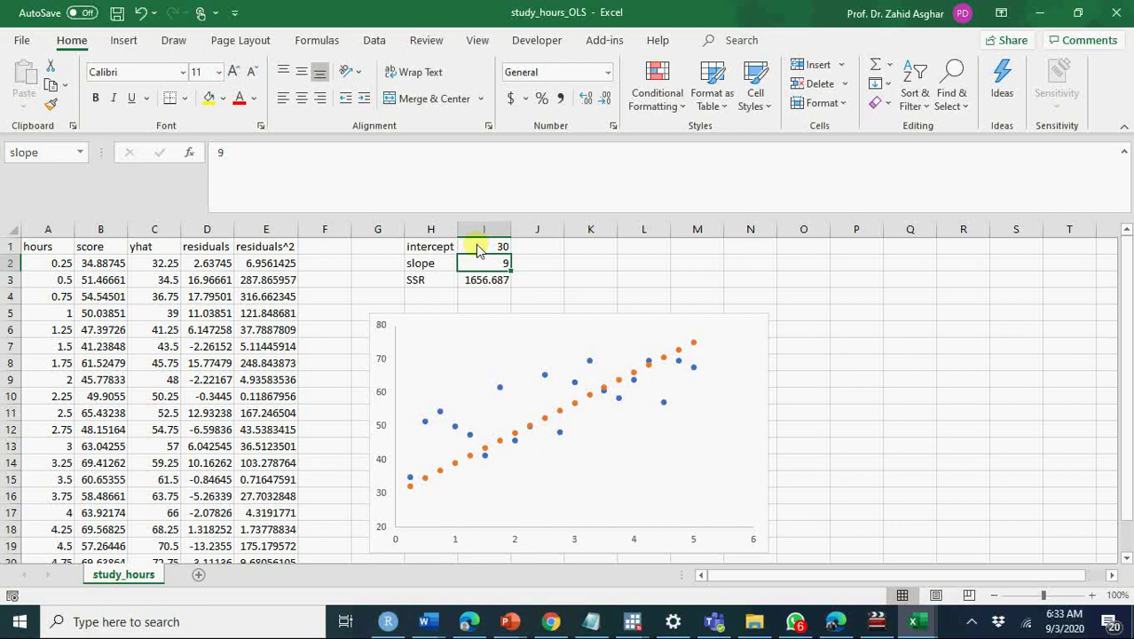
left_click(477, 249)
type("33")
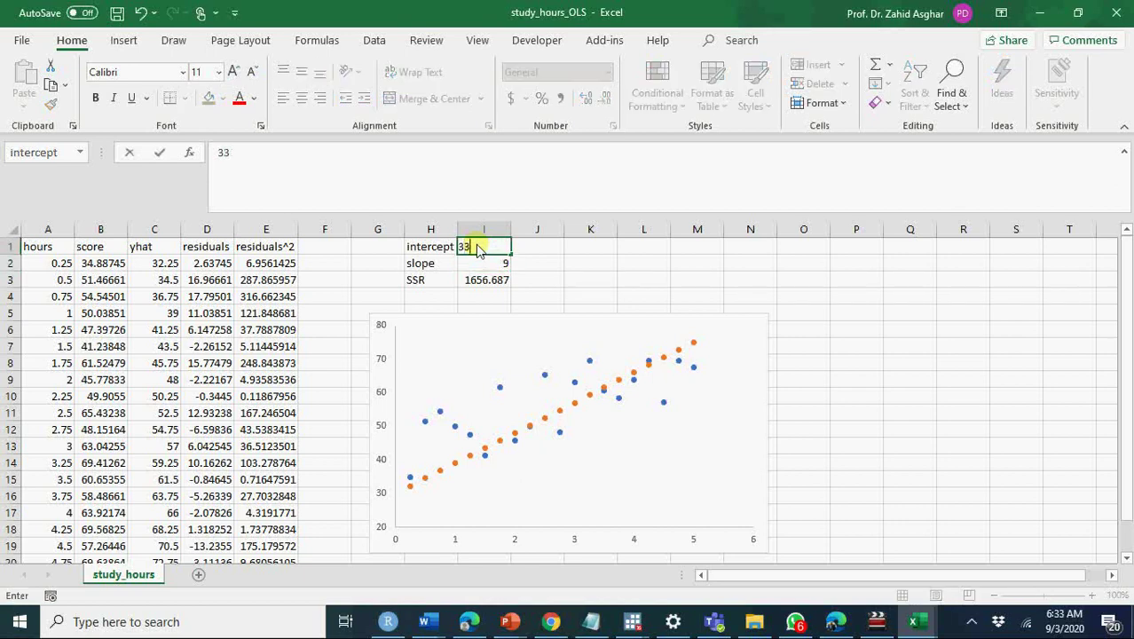
key("Return")
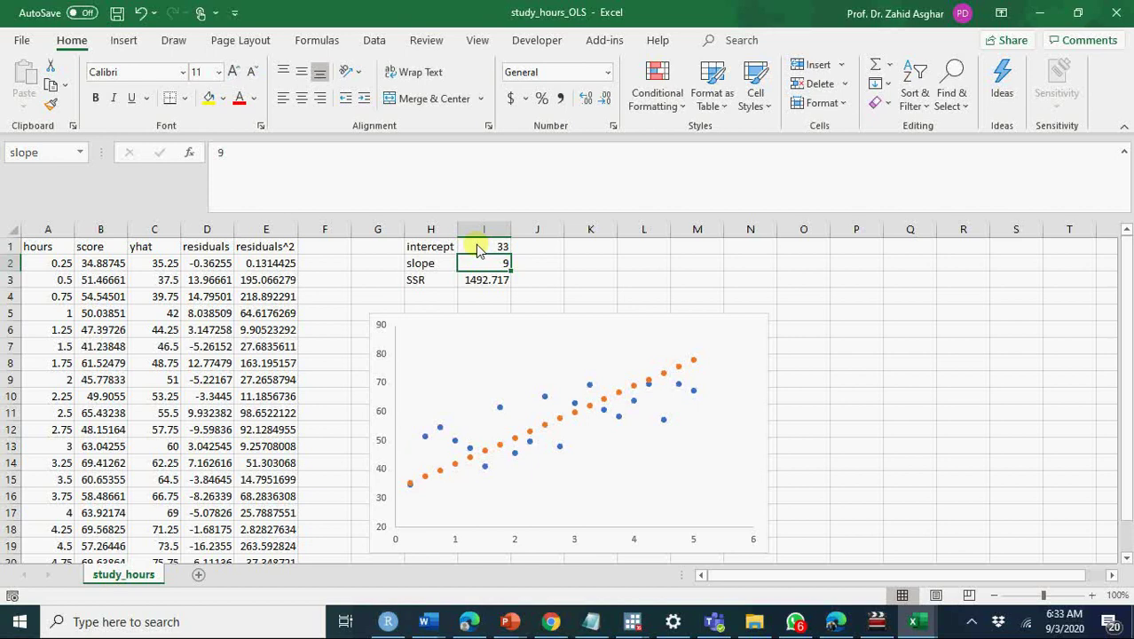
- Set the slope to 8.5 and check the intercept, slope and SSR cells
type("8.5")
key("Return")
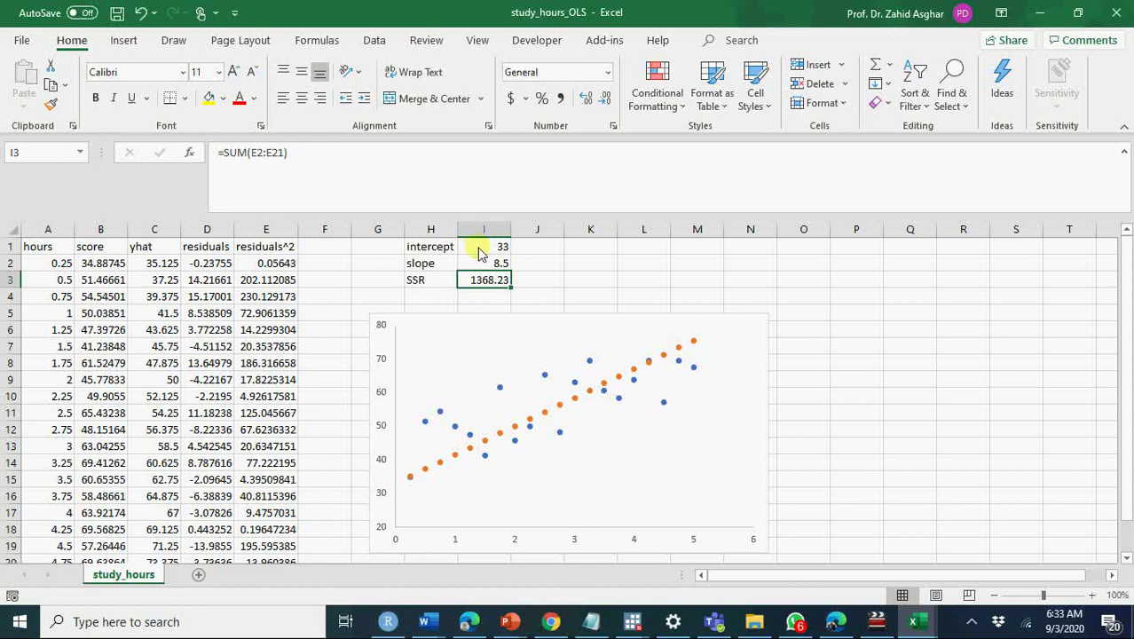
left_click(479, 251)
left_click(481, 265)
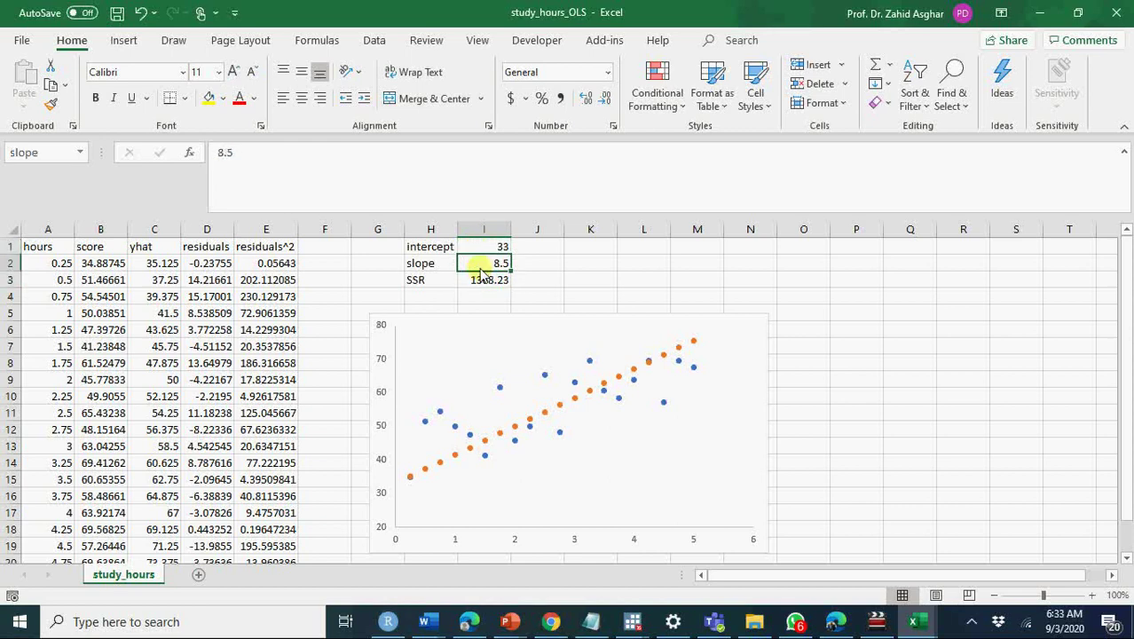
left_click(484, 282)
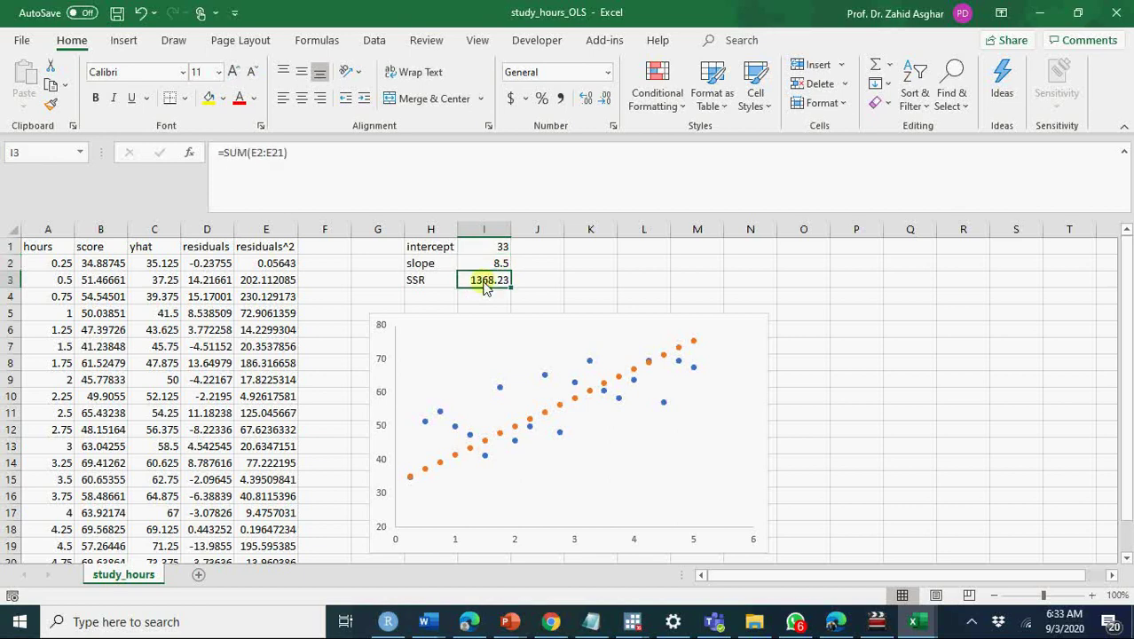
- Run Solver to minimise SSR in $I$3 by changing $I$1:$I$2, with negative values allowed
left_click(375, 40)
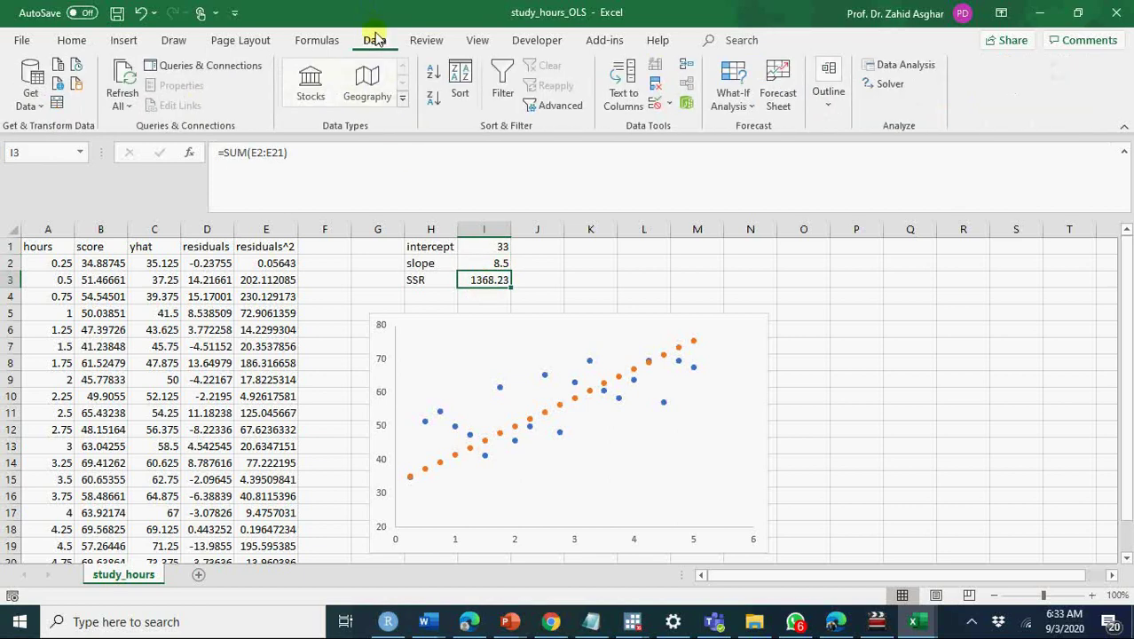
left_click(896, 92)
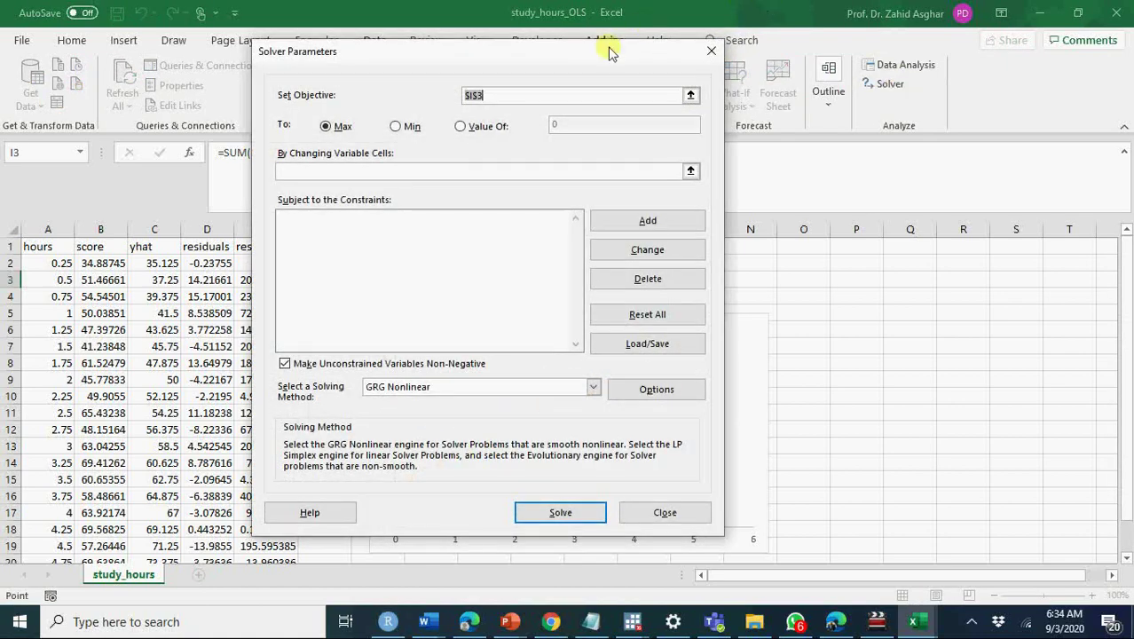
left_click_drag(587, 58, 900, 97)
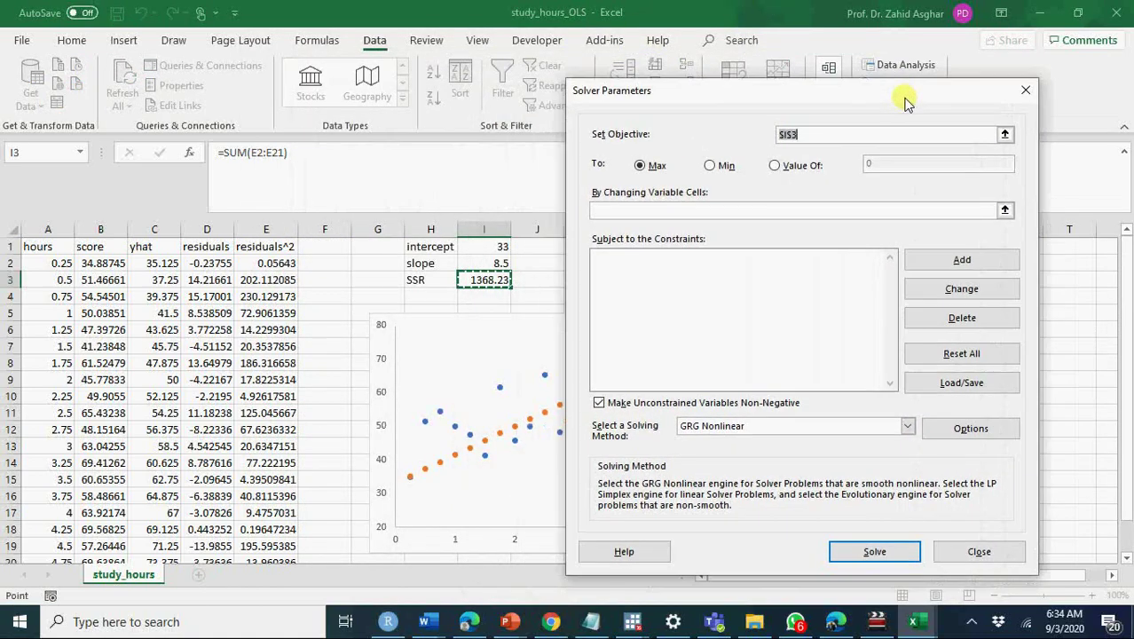
left_click(708, 166)
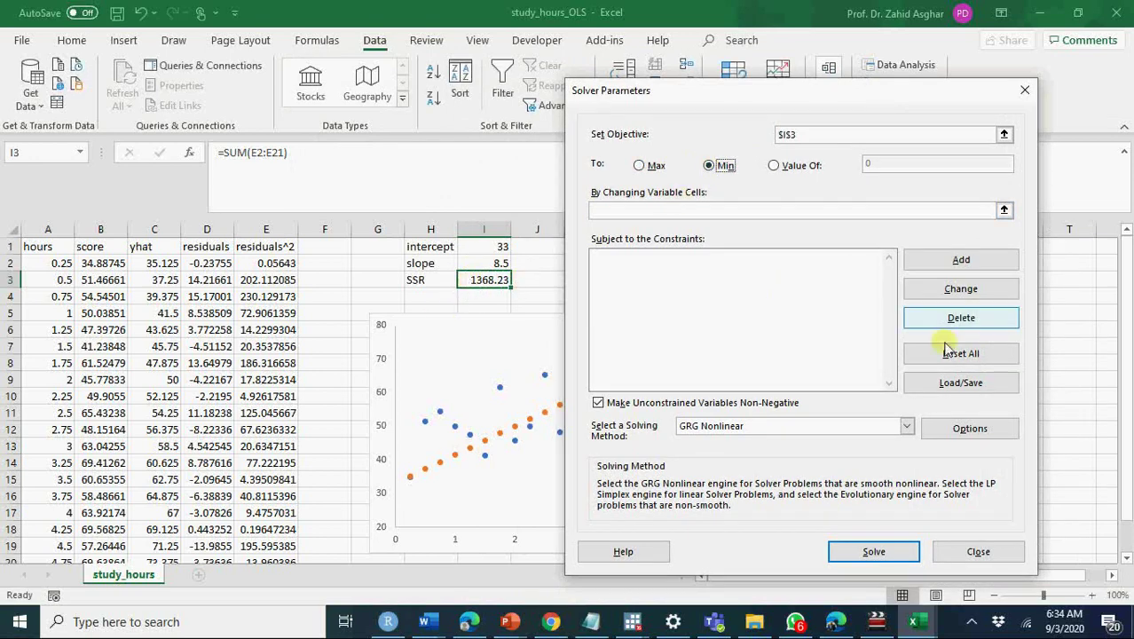
left_click(807, 211)
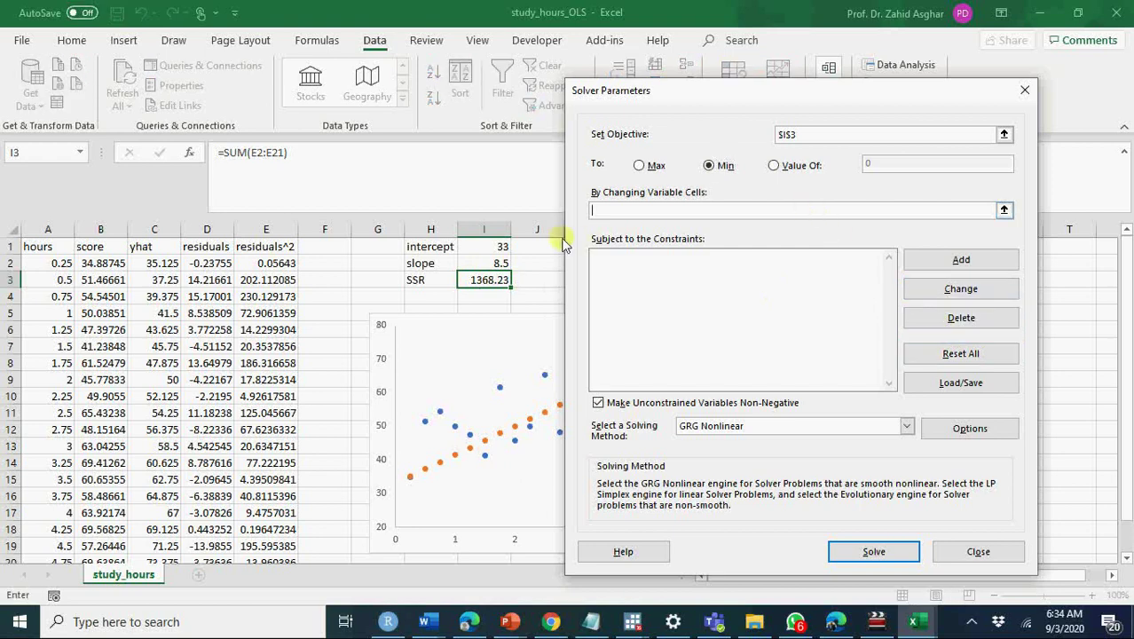
left_click(495, 247)
left_click_drag(495, 248, 497, 264)
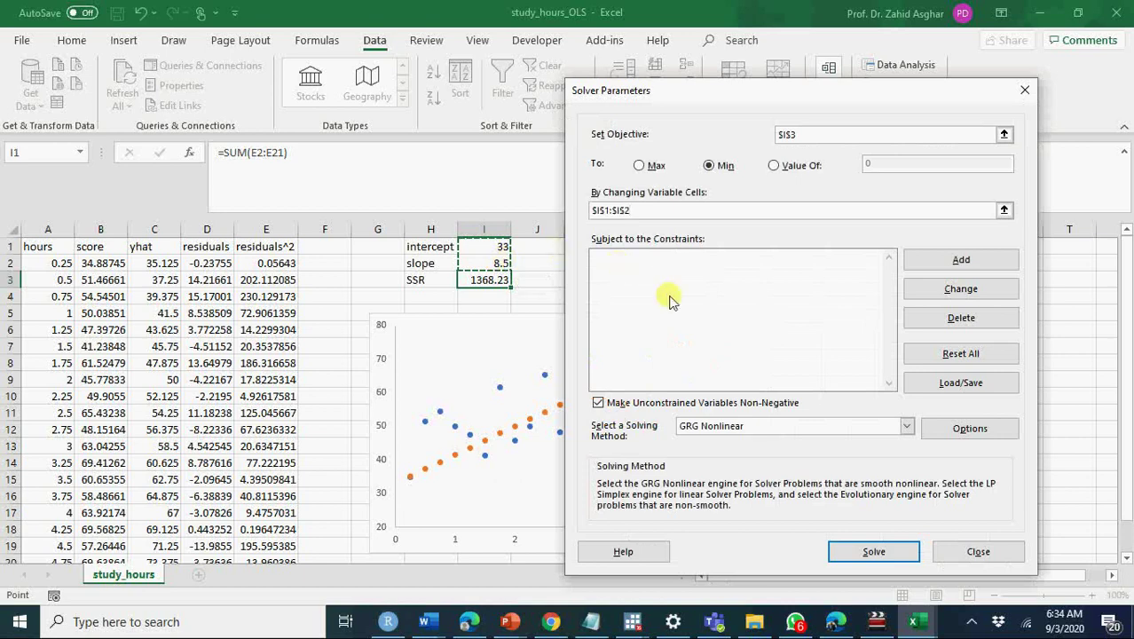
left_click(598, 406)
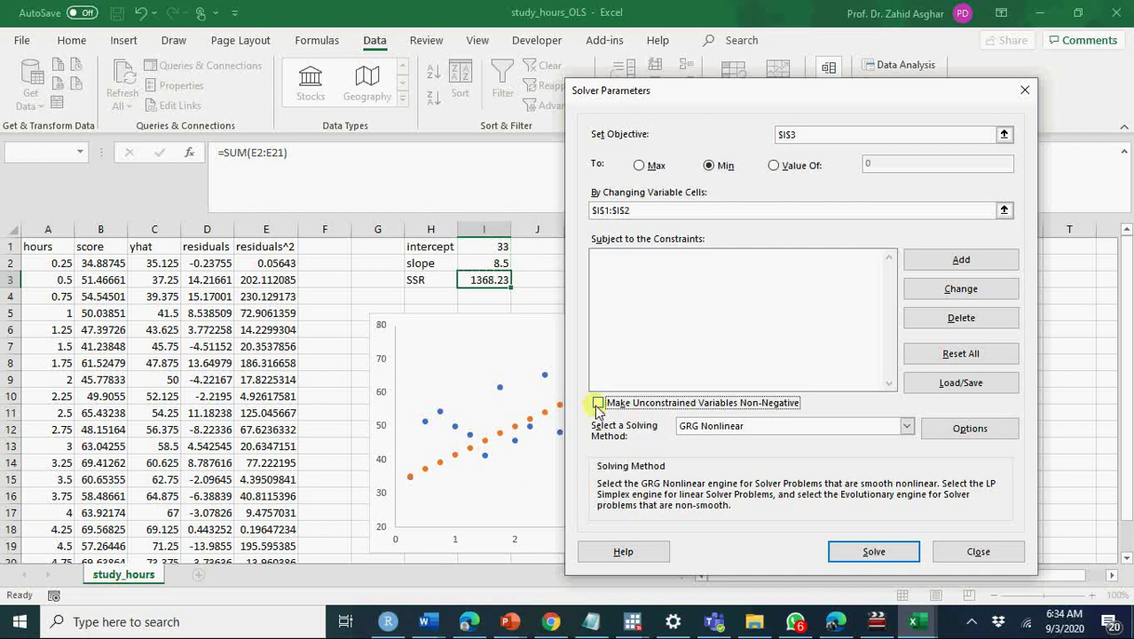
left_click(868, 555)
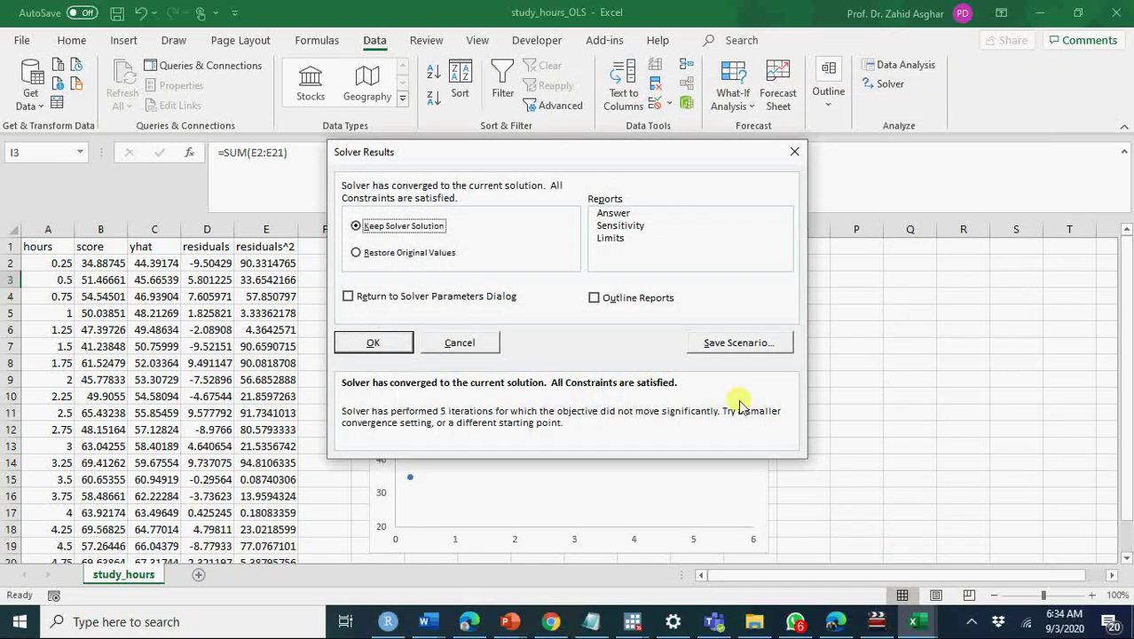
- Keep the Solver solution (intercept 43.11809, slope 5.094601, SSR 858.442) and check I1, I2 and E2
left_click_drag(624, 153, 985, 140)
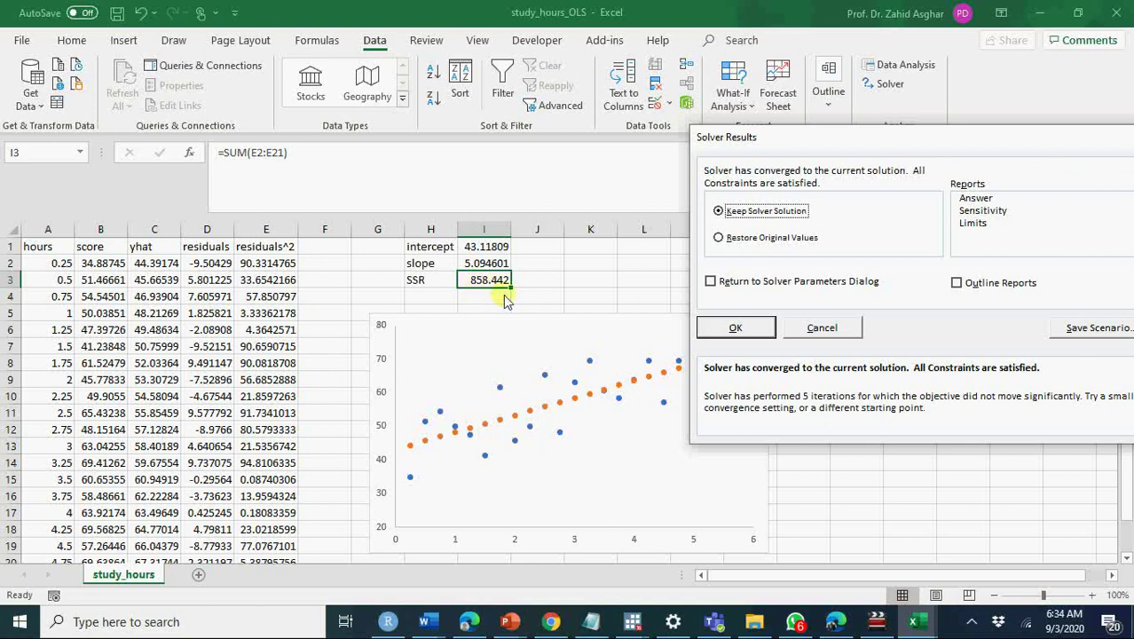
left_click(725, 334)
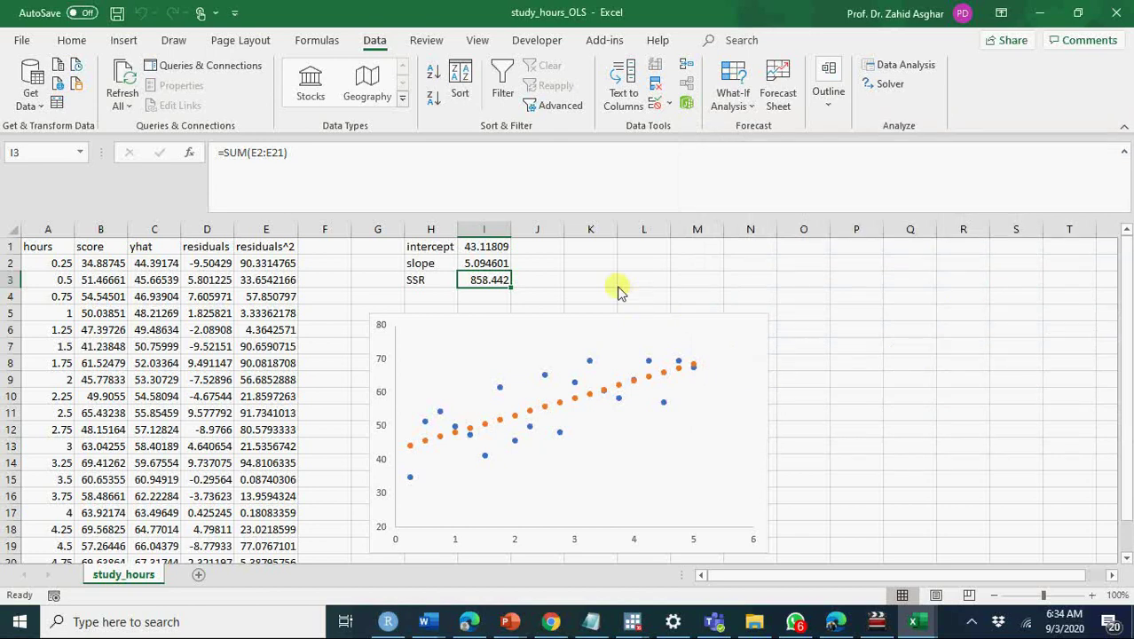
left_click(486, 248)
left_click(495, 267)
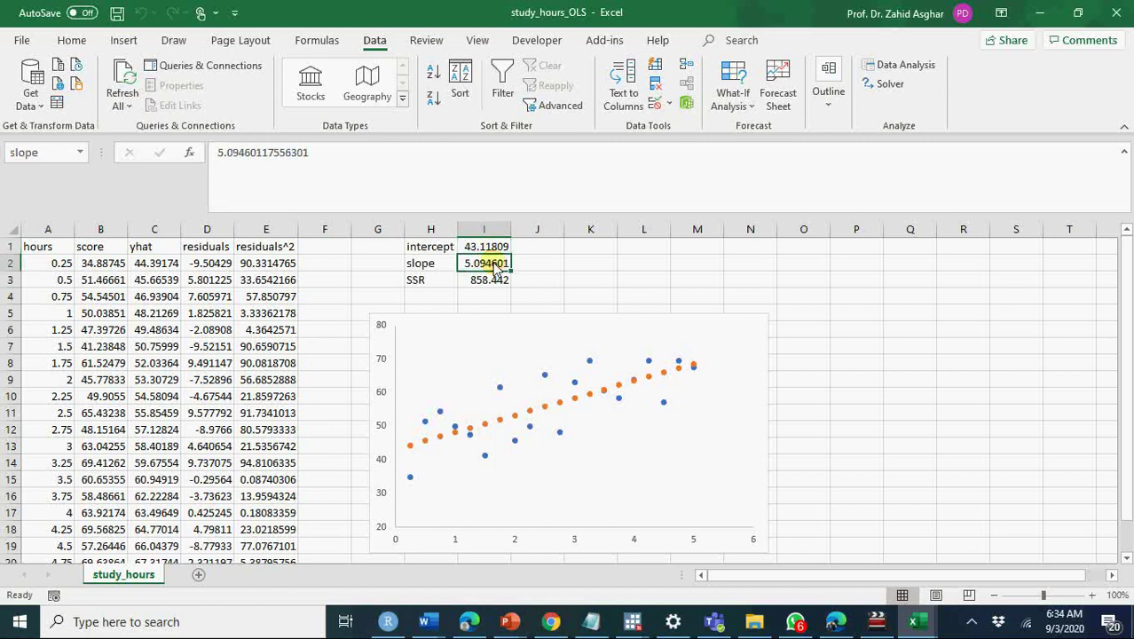
left_click(262, 266)
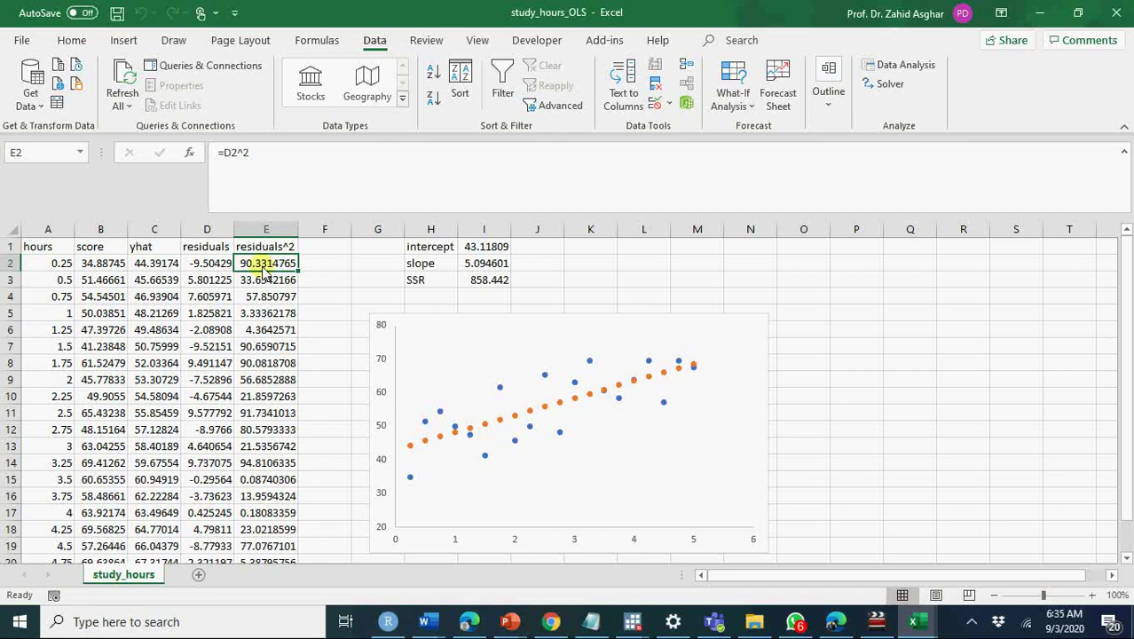
- Recheck the intercept and slope, then select K2:L2 and start a LINEST formula
left_click(463, 251)
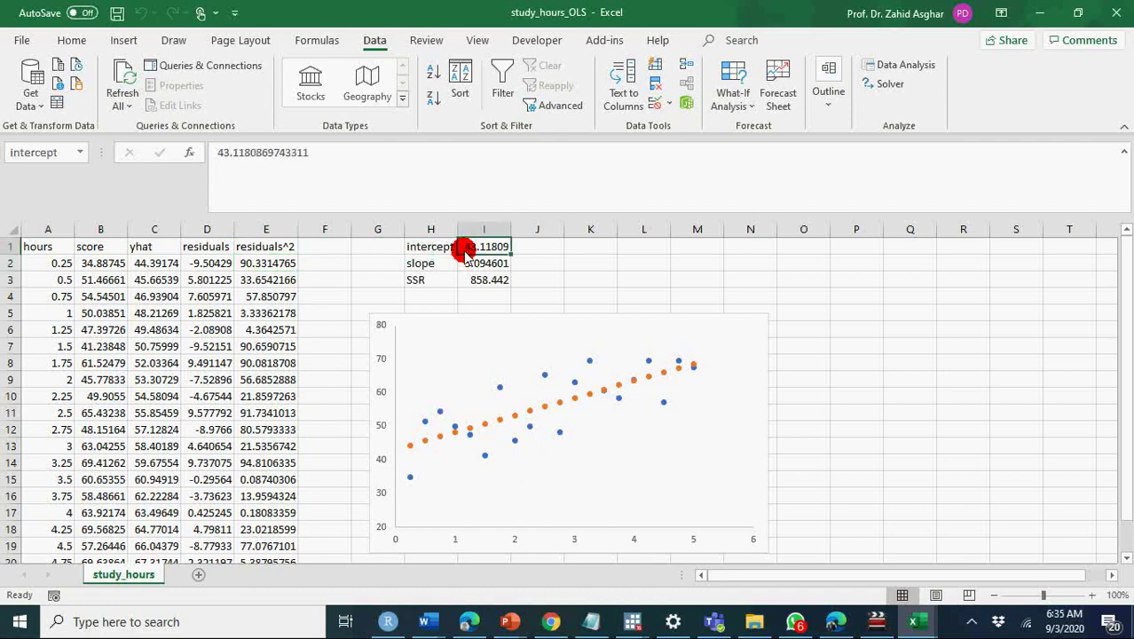
left_click(473, 266)
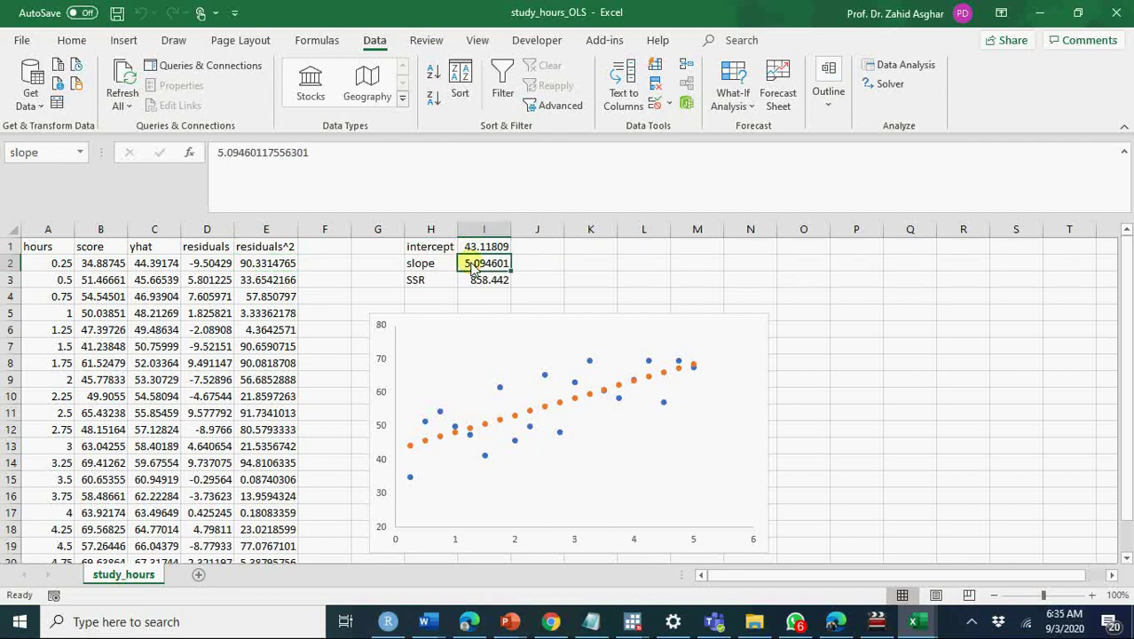
left_click_drag(608, 263, 652, 266)
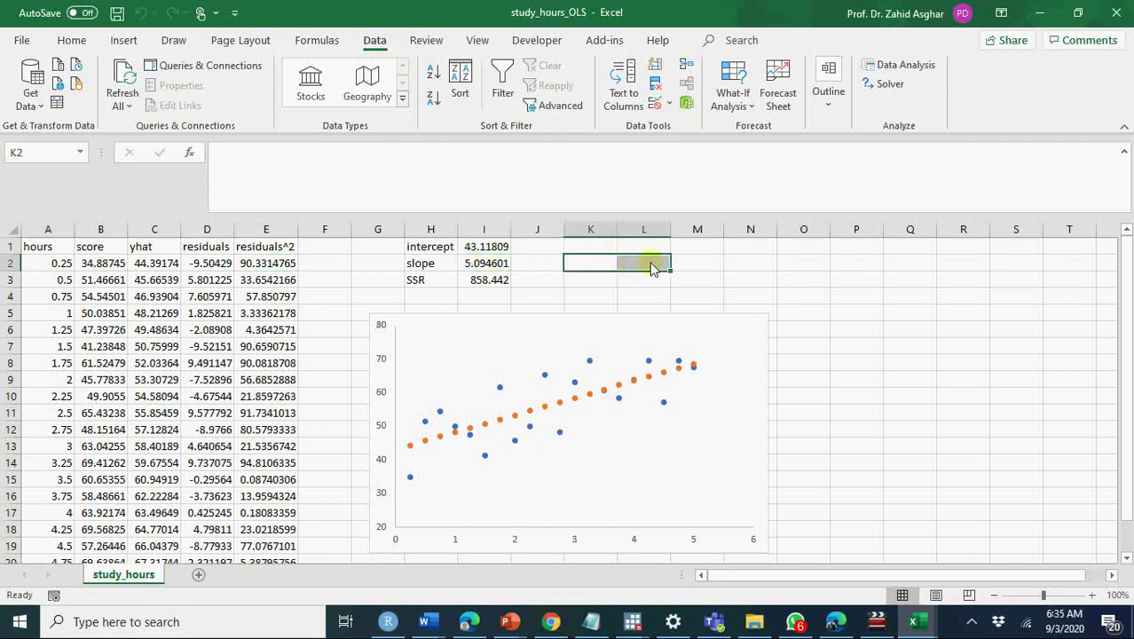
type("=lin")
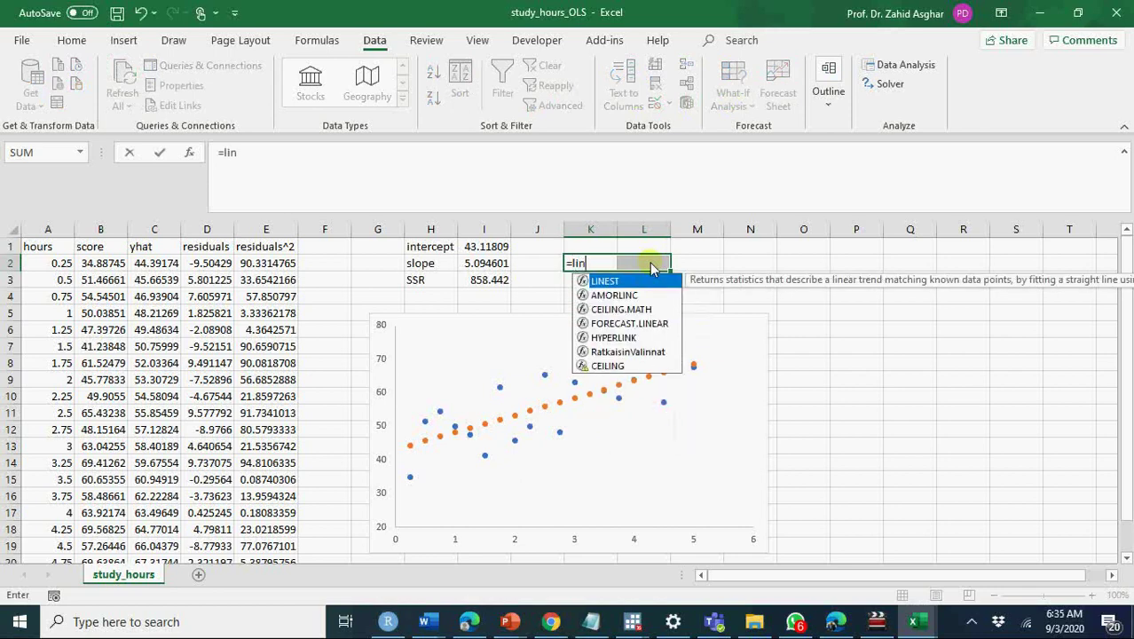
key("Tab")
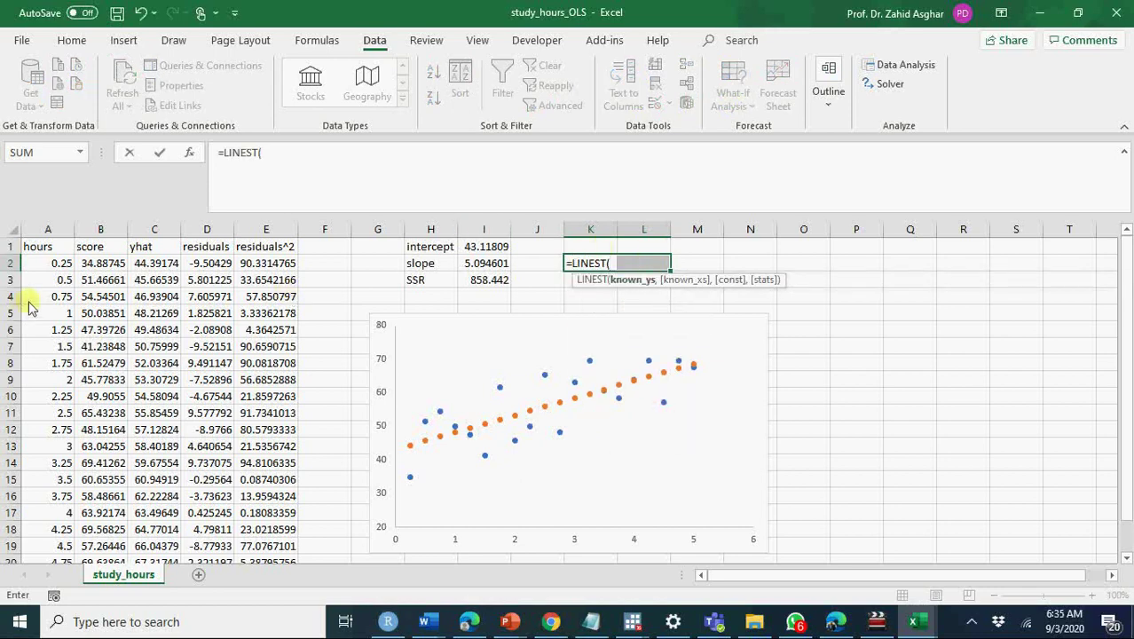
- Enter =LINEST(B2:B21,A2:A21,TRUE,TRUE) as an array formula, giving slope 5.094598 and intercept 43.1181
left_click(108, 266)
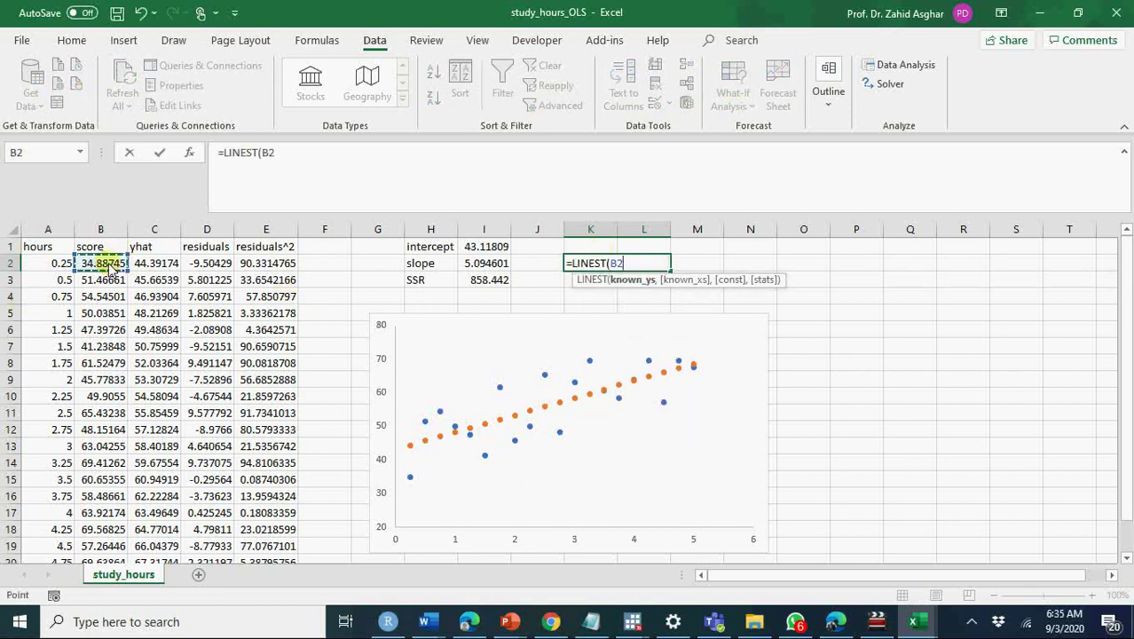
key("ctrl+shift+Down")
type(":B21,")
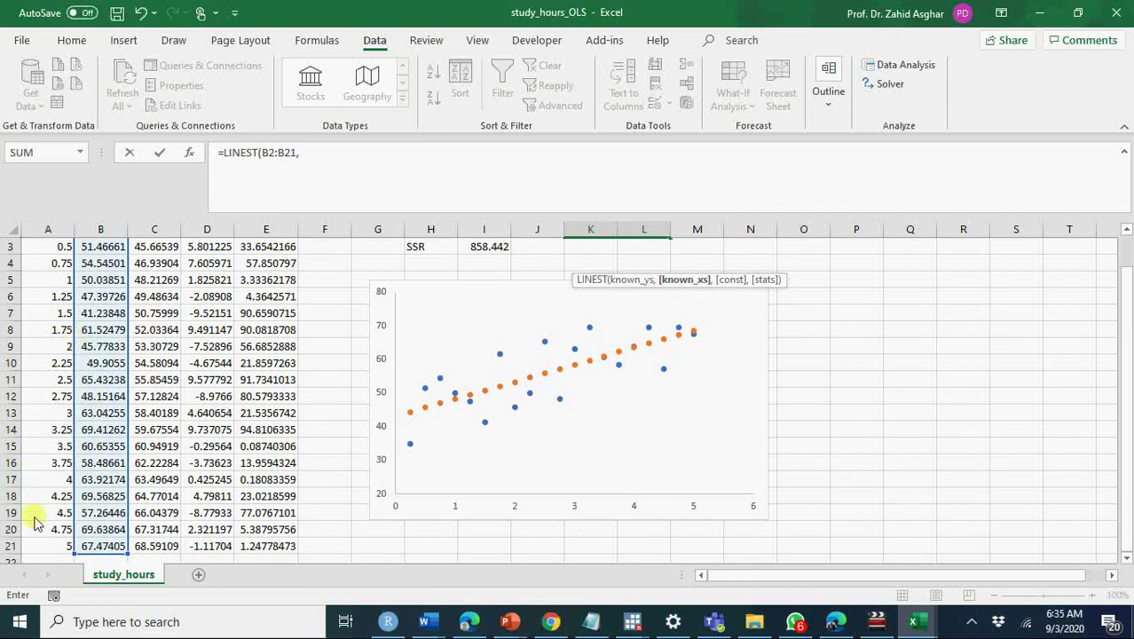
left_click(46, 548)
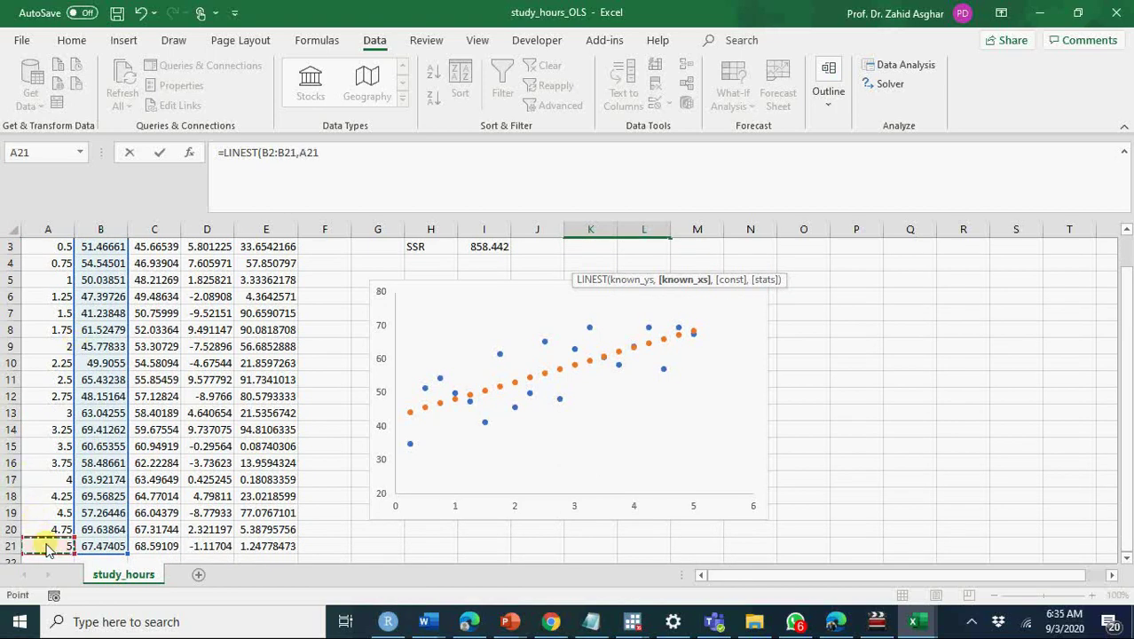
key("ctrl+shift+Up")
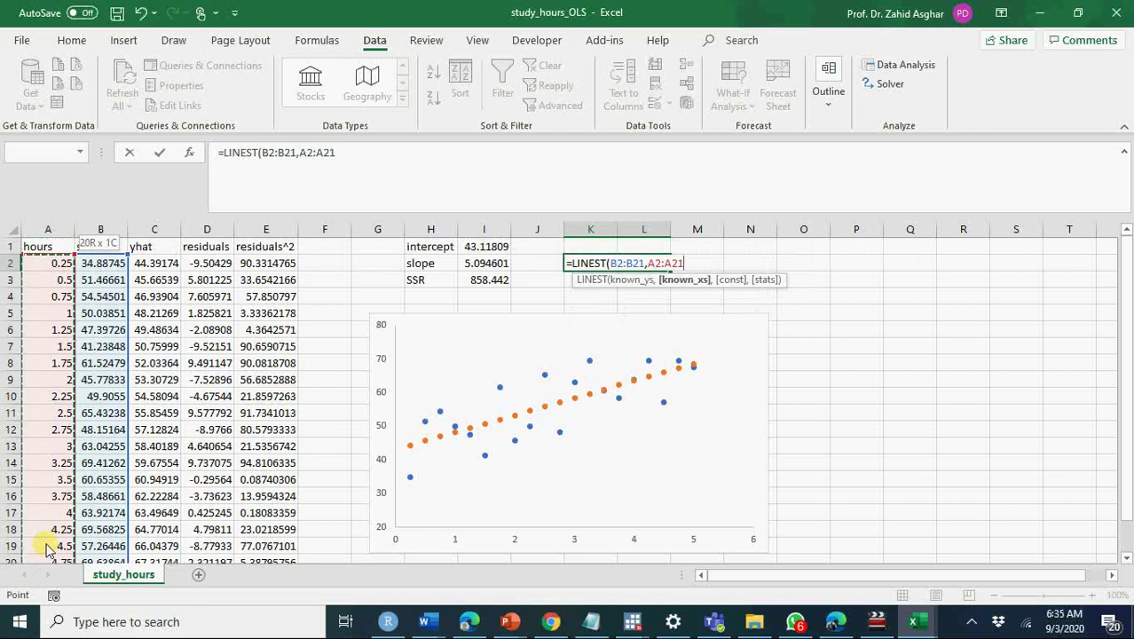
type(",true,tr")
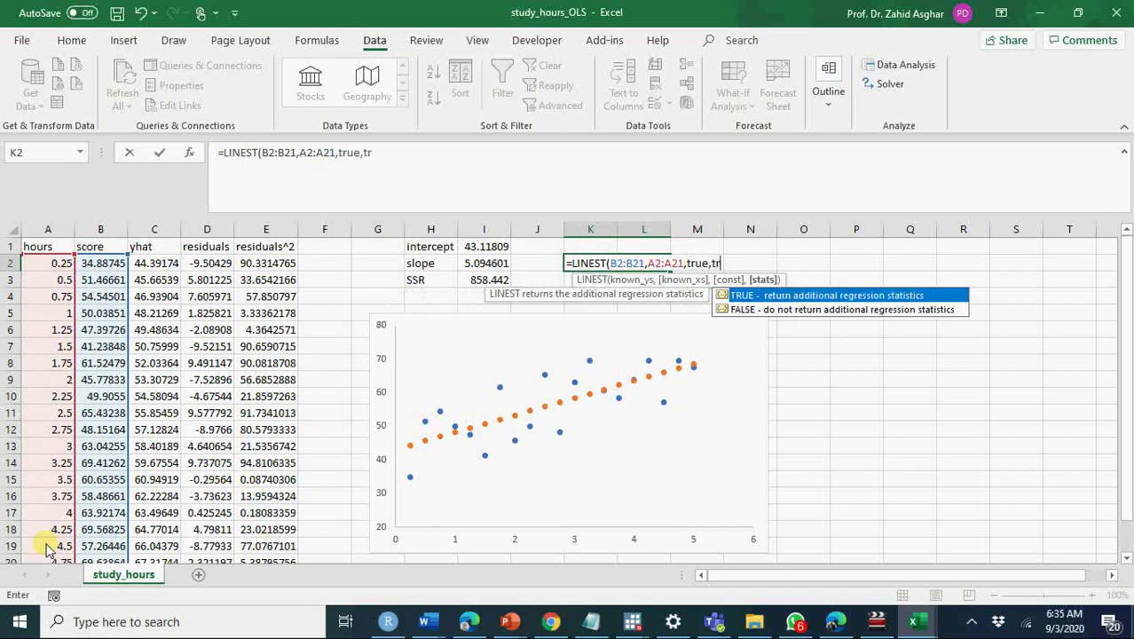
type("ue)")
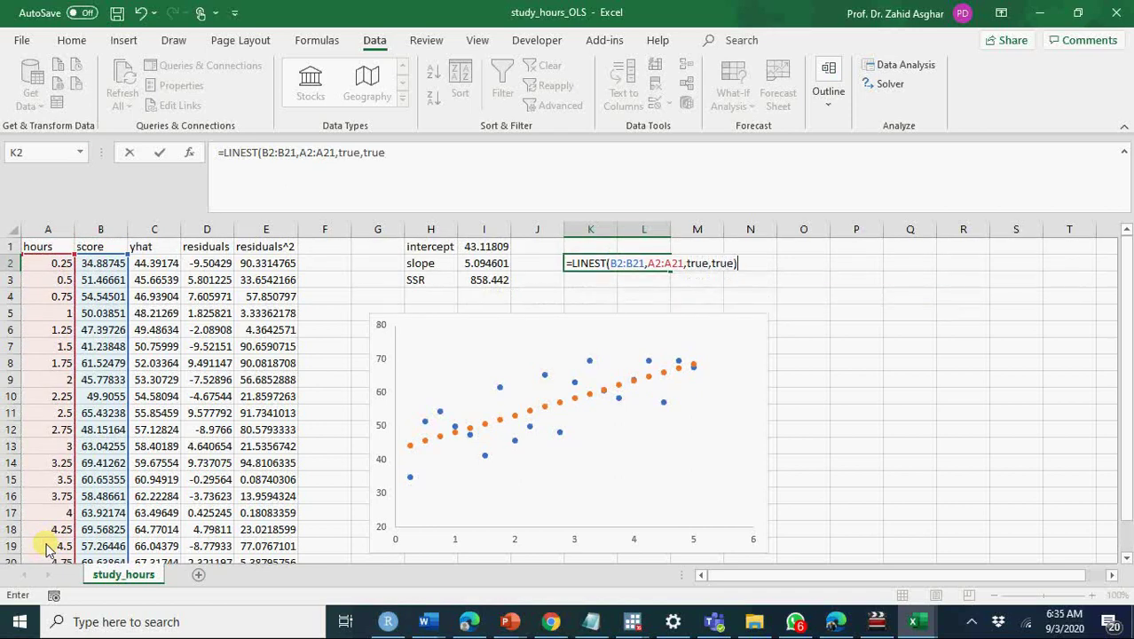
key("ctrl+shift+Return")
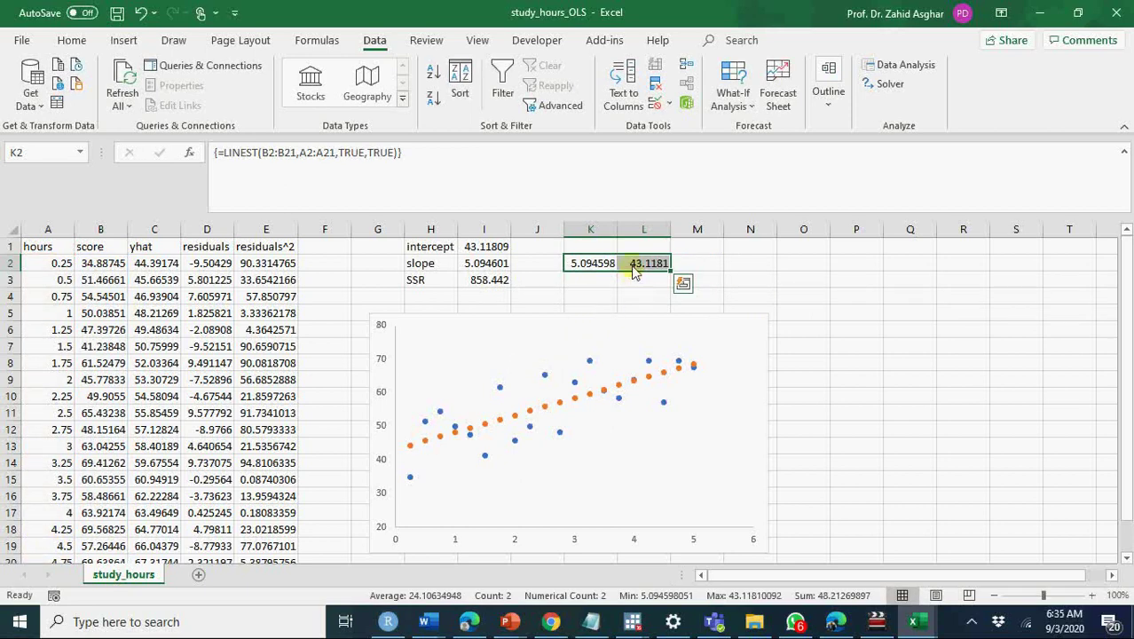
left_click(574, 268)
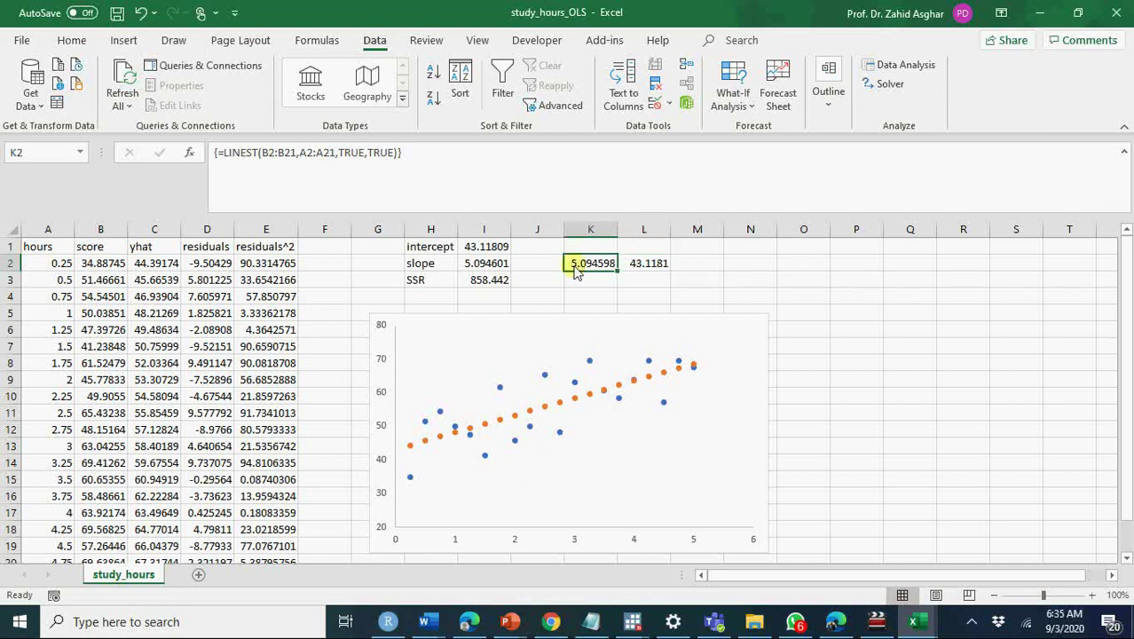